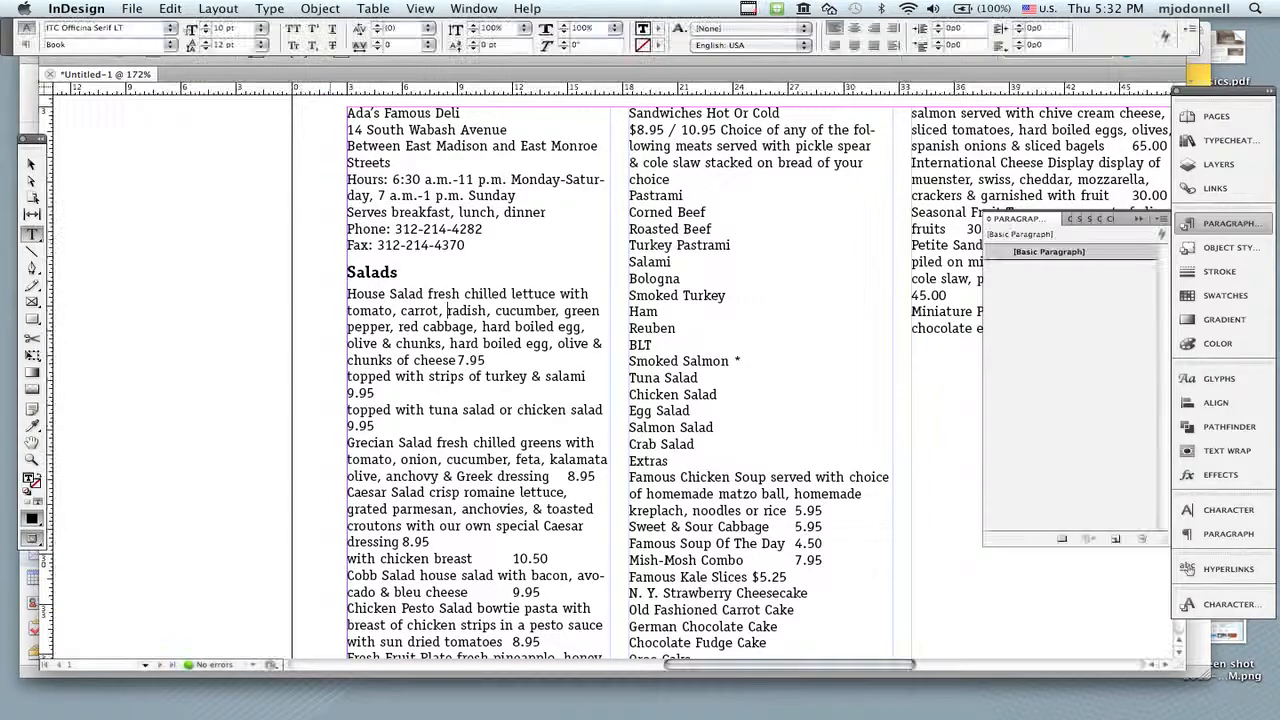
Step: Try breaking the House Salad price onto its own line below the description
left_click_drag(309, 239, 854, 555)
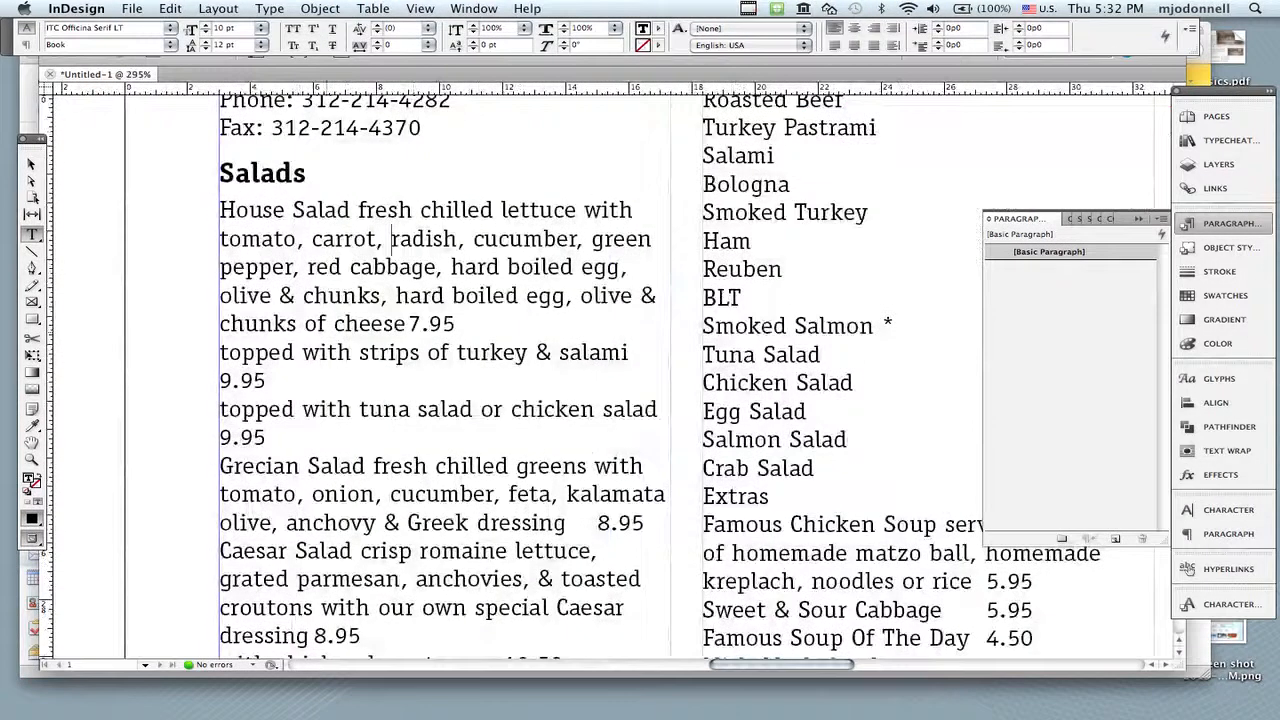
triple_click(325, 267)
left_click(325, 267)
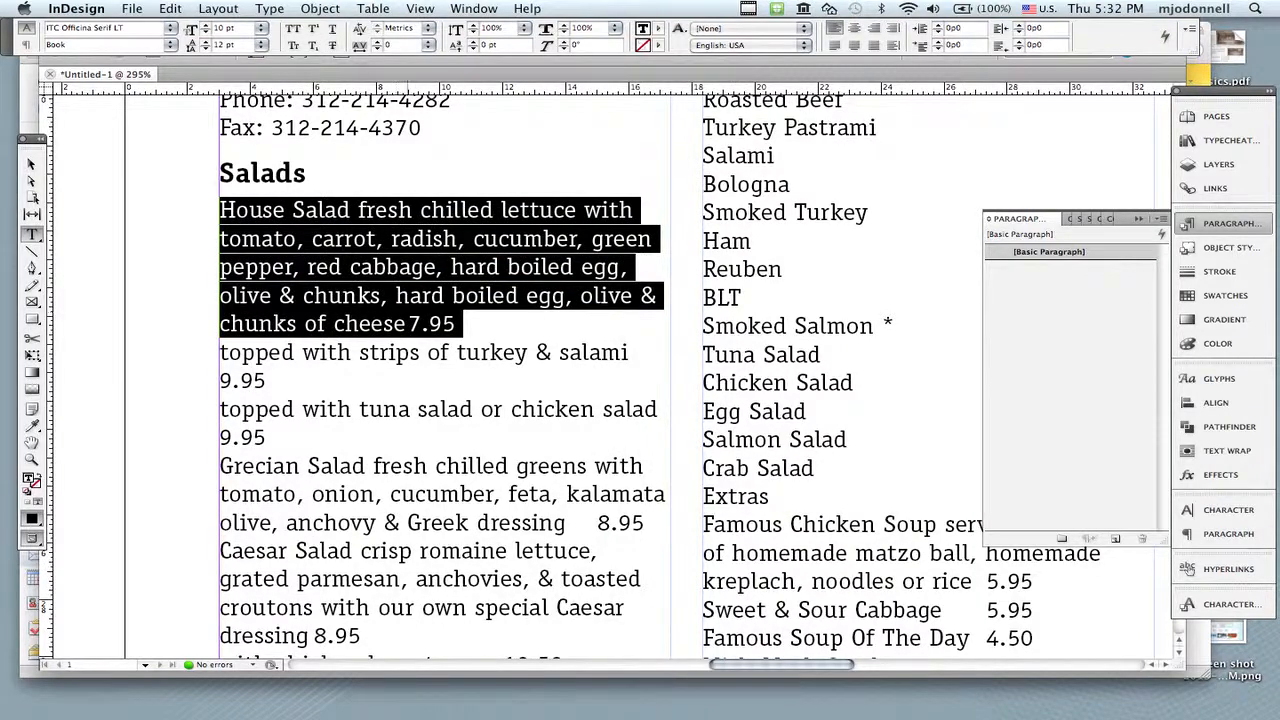
left_click(409, 320)
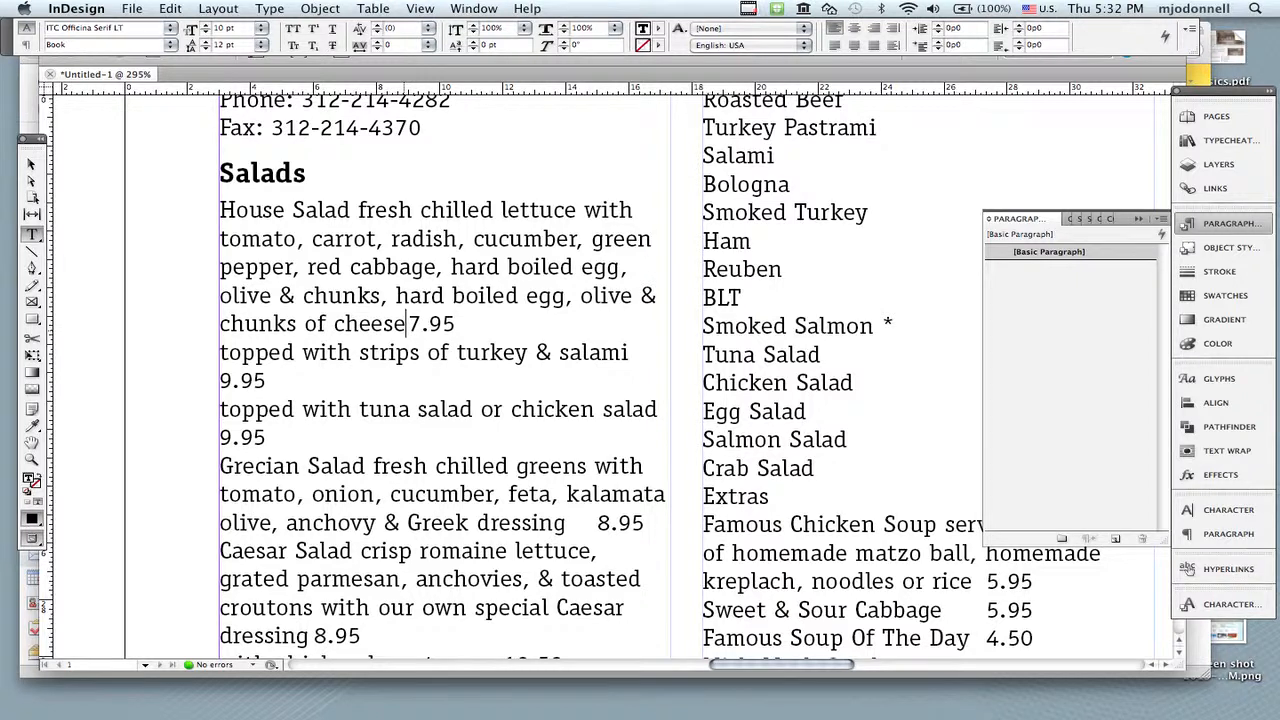
key("Return")
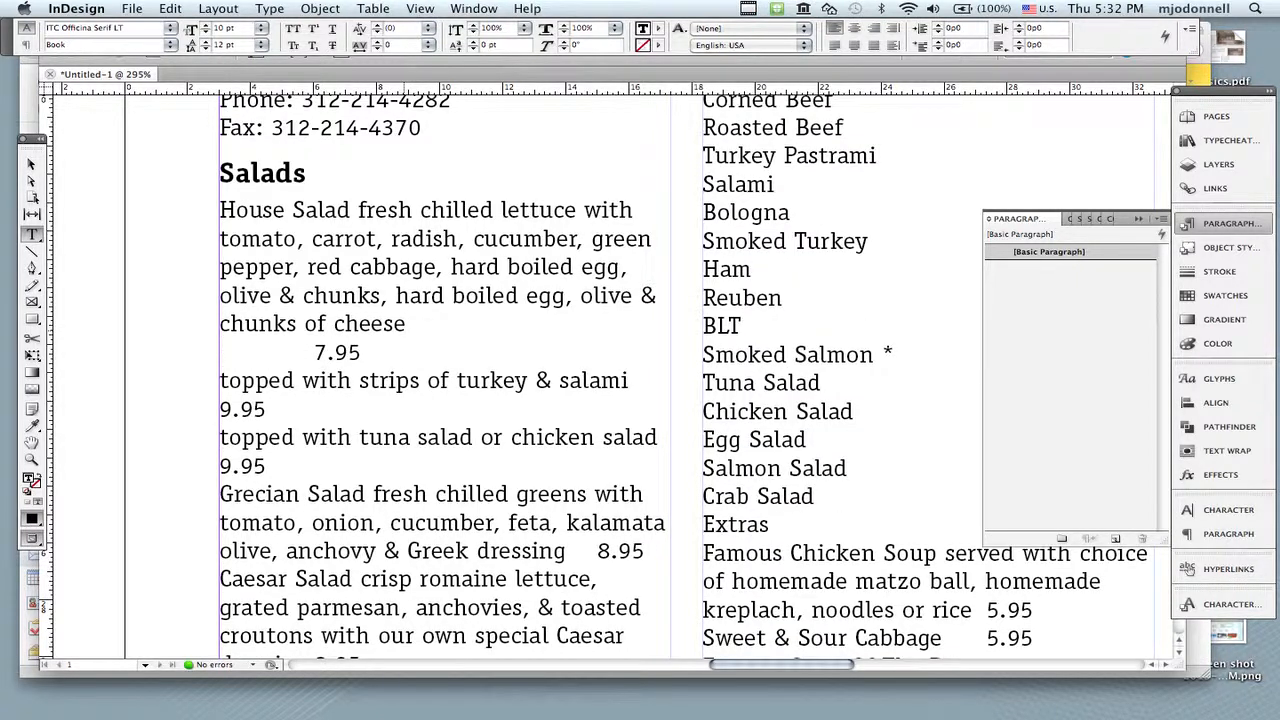
key("BackSpace")
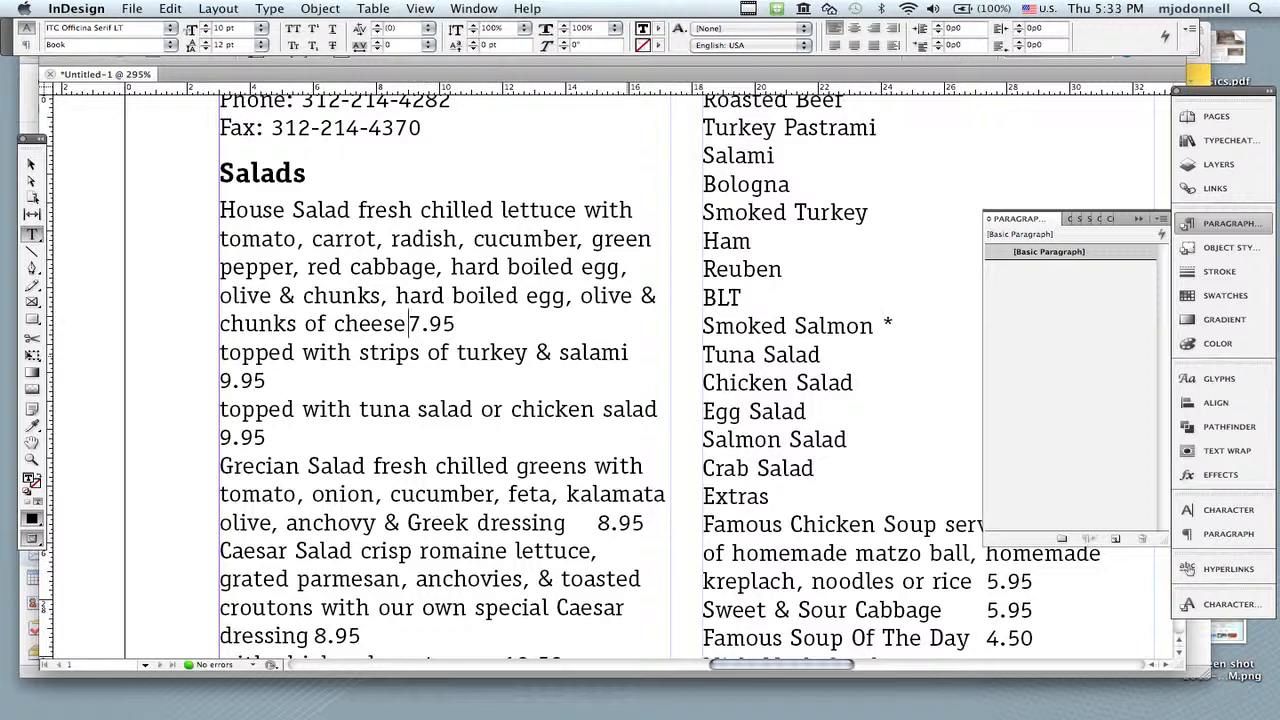
Step: Retype the tab before the House Salad price and show the tab ruler snapped above the text, widened to the full column
key("Delete")
key("Tab")
left_click(269, 8)
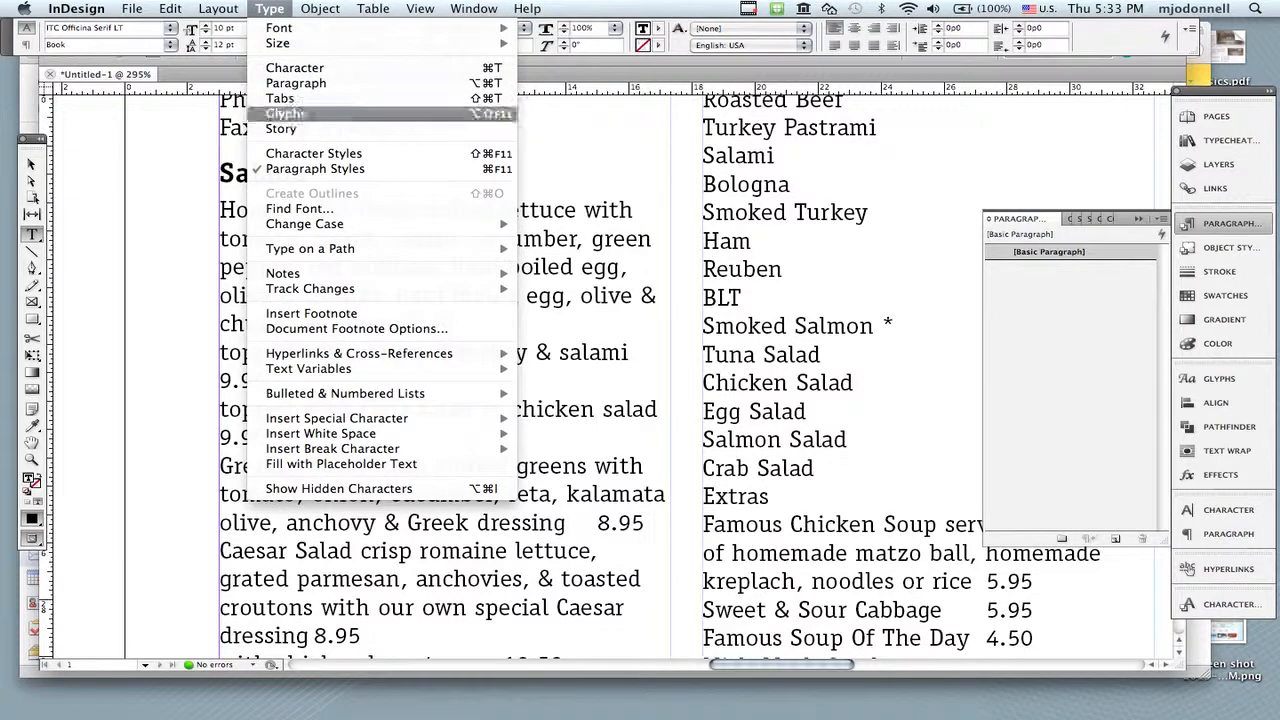
left_click(280, 98)
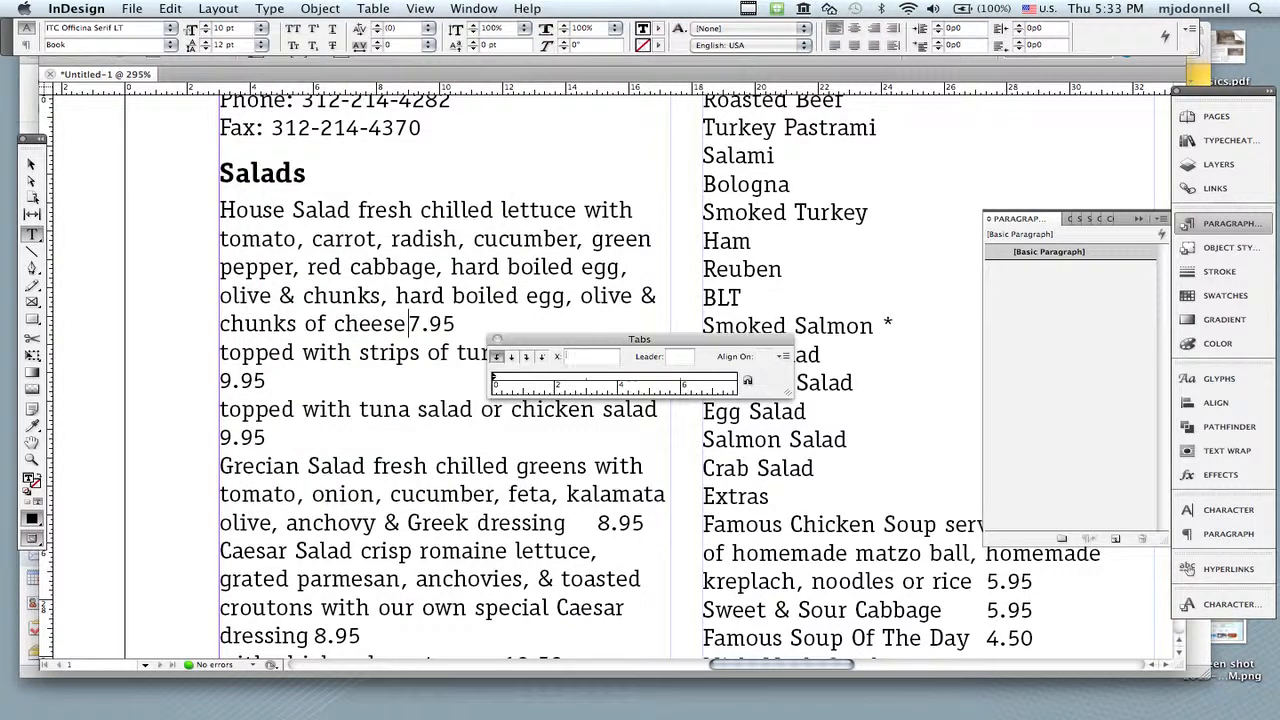
left_click(747, 380)
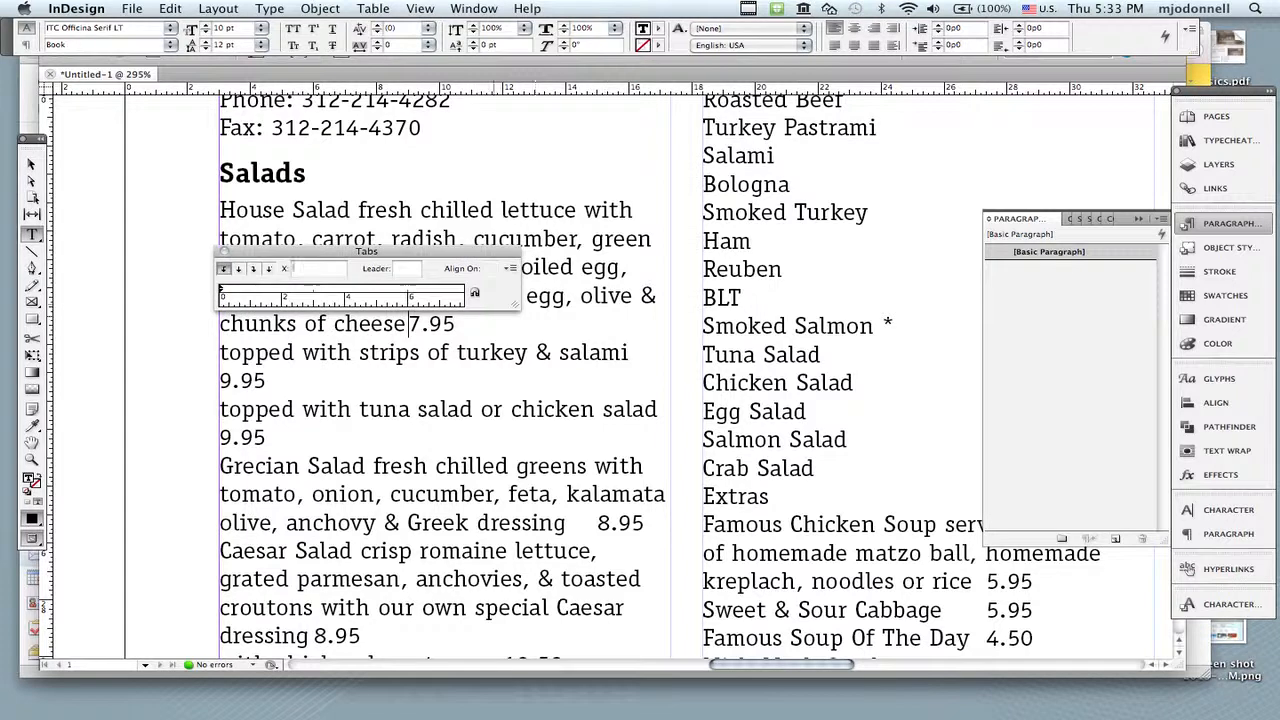
left_click_drag(516, 305, 750, 305)
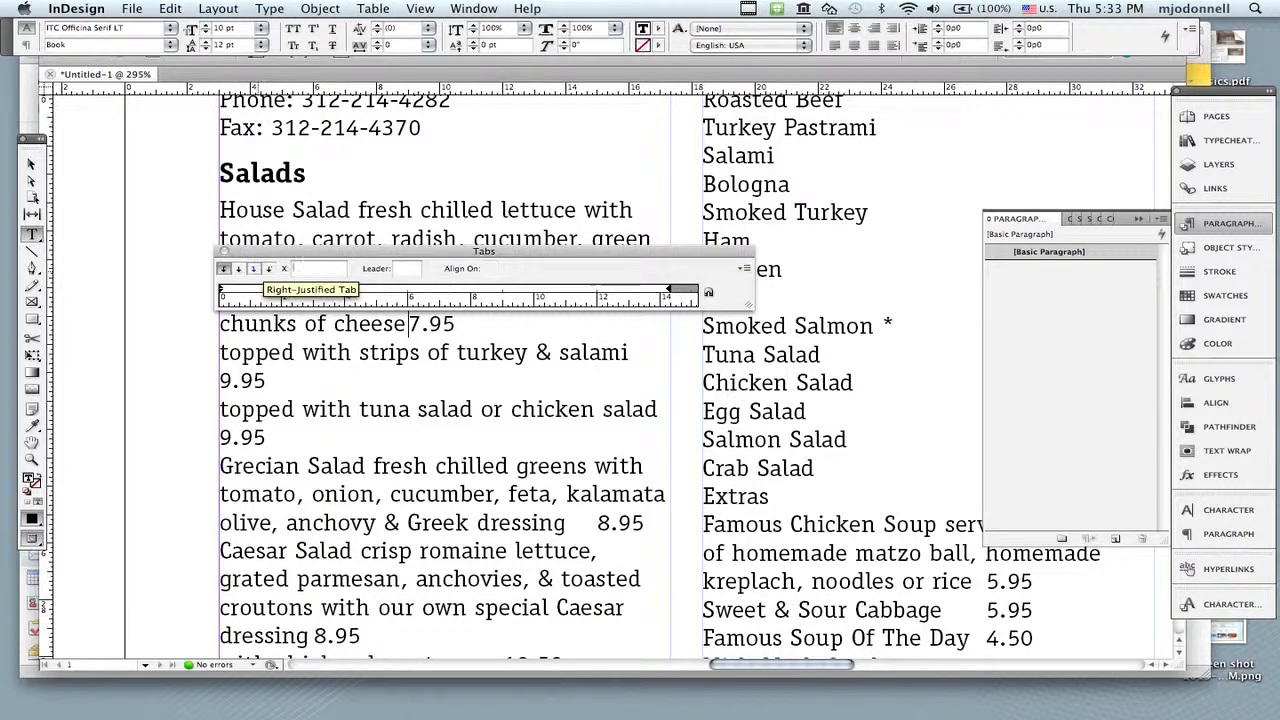
Step: Add a right-justified tab stop at 14p3 to the House Salad paragraph and move the tab ruler clear of the price line
left_click(268, 268)
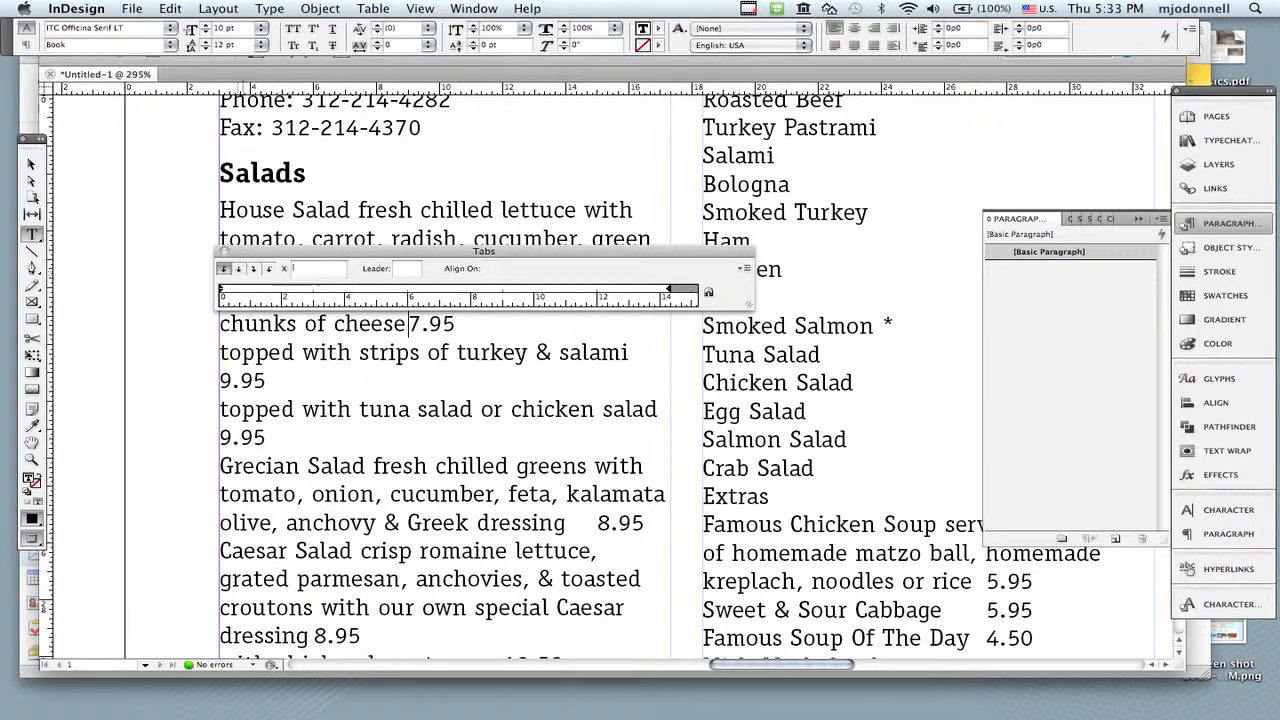
left_click(254, 268)
left_click_drag(636, 289, 668, 289)
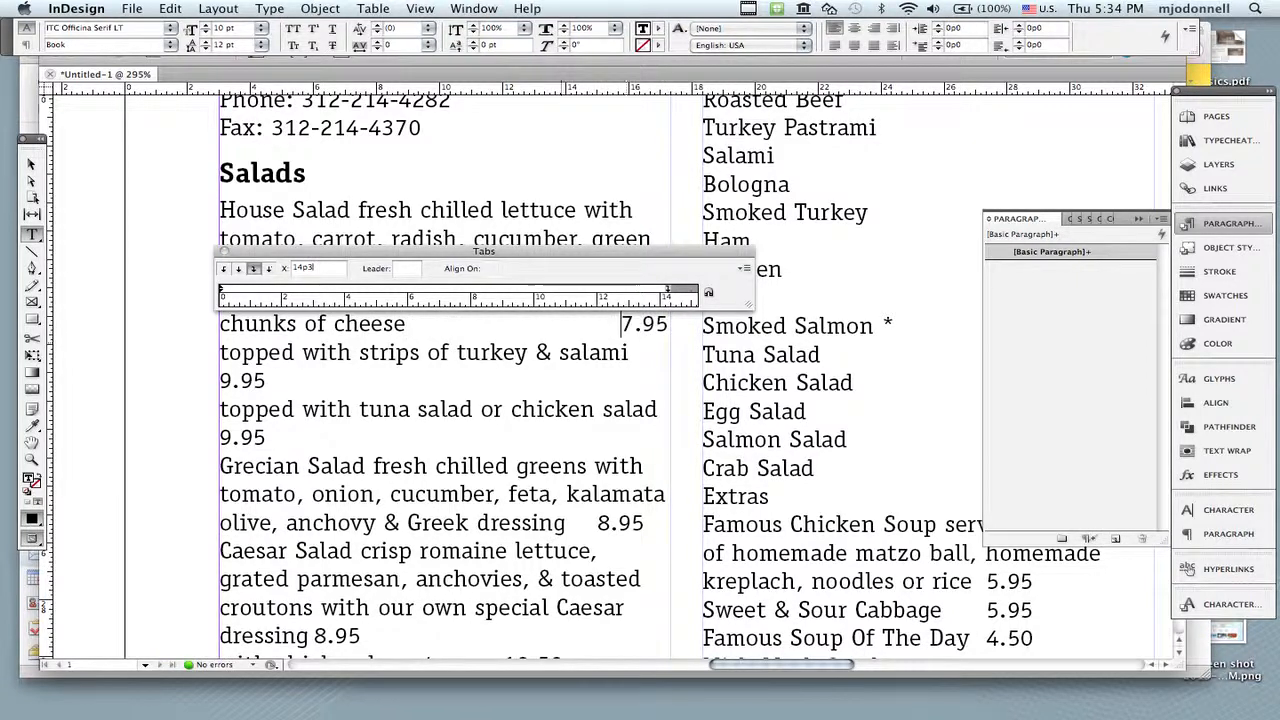
left_click_drag(484, 251, 484, 204)
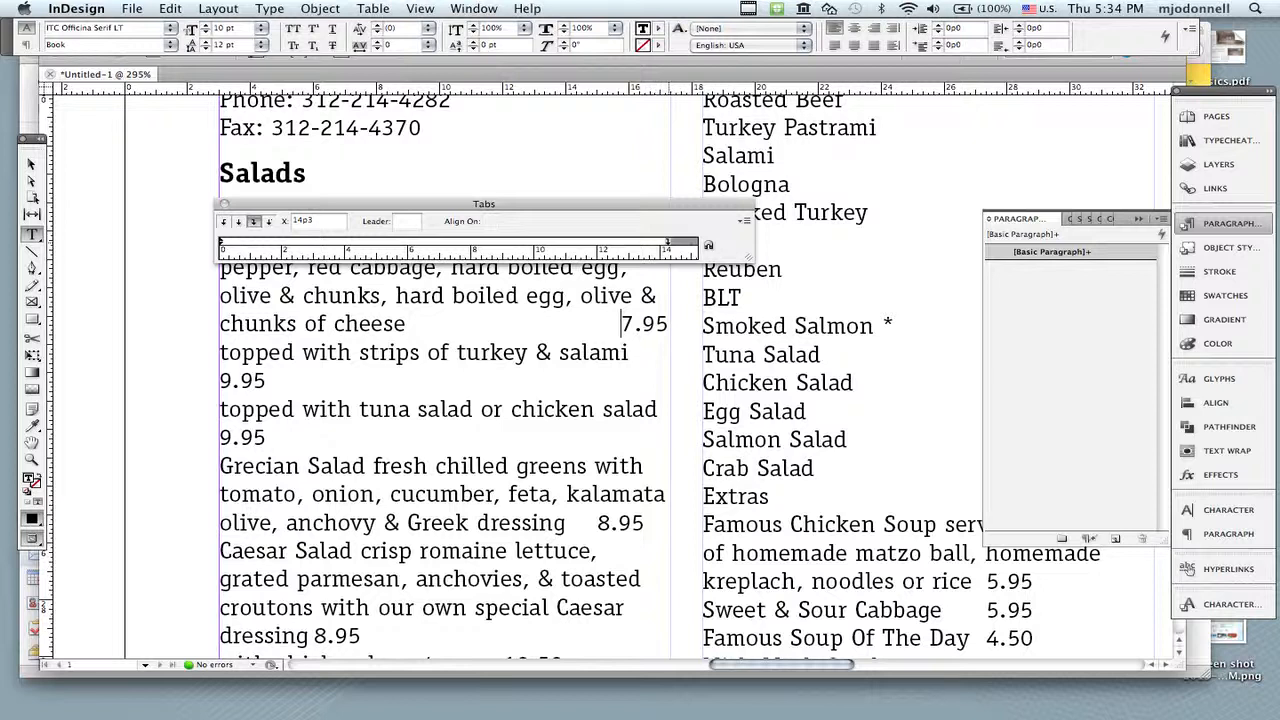
Step: Try the right-justified tab stop at 13p10, remove it from the ruler, and place it again at 14p3
left_click_drag(667, 242, 654, 242)
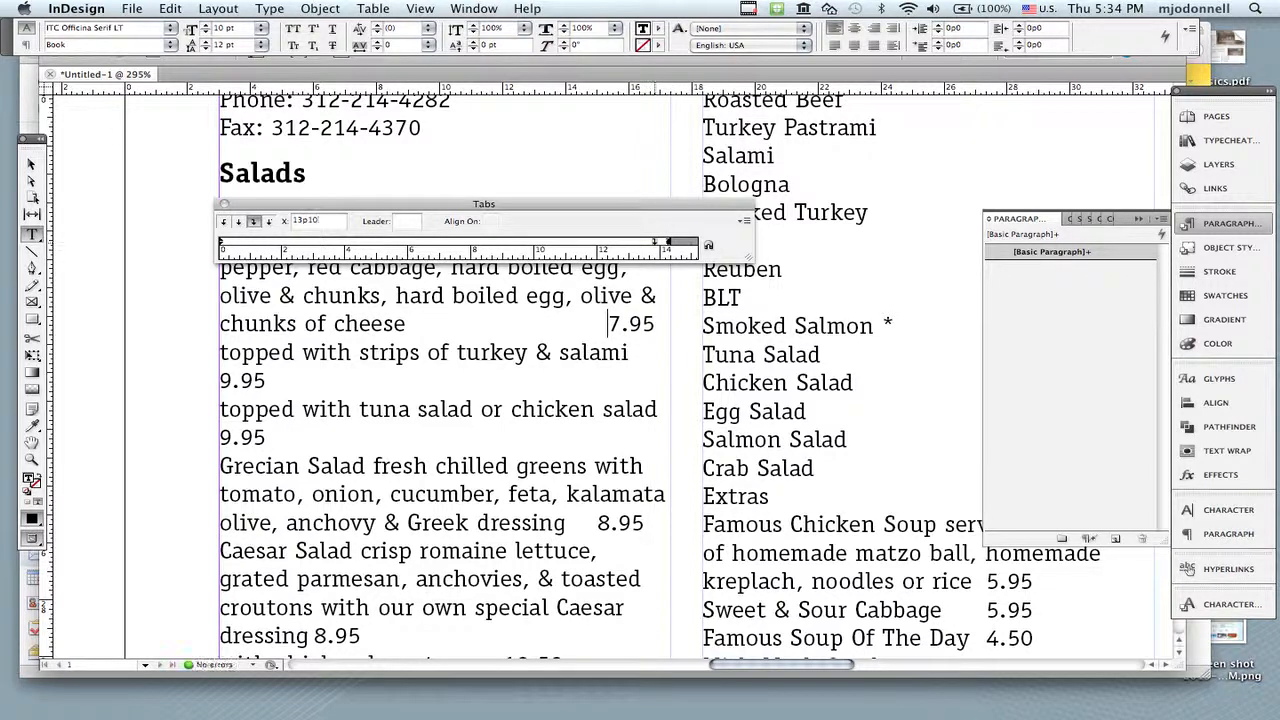
left_click_drag(654, 242, 660, 290)
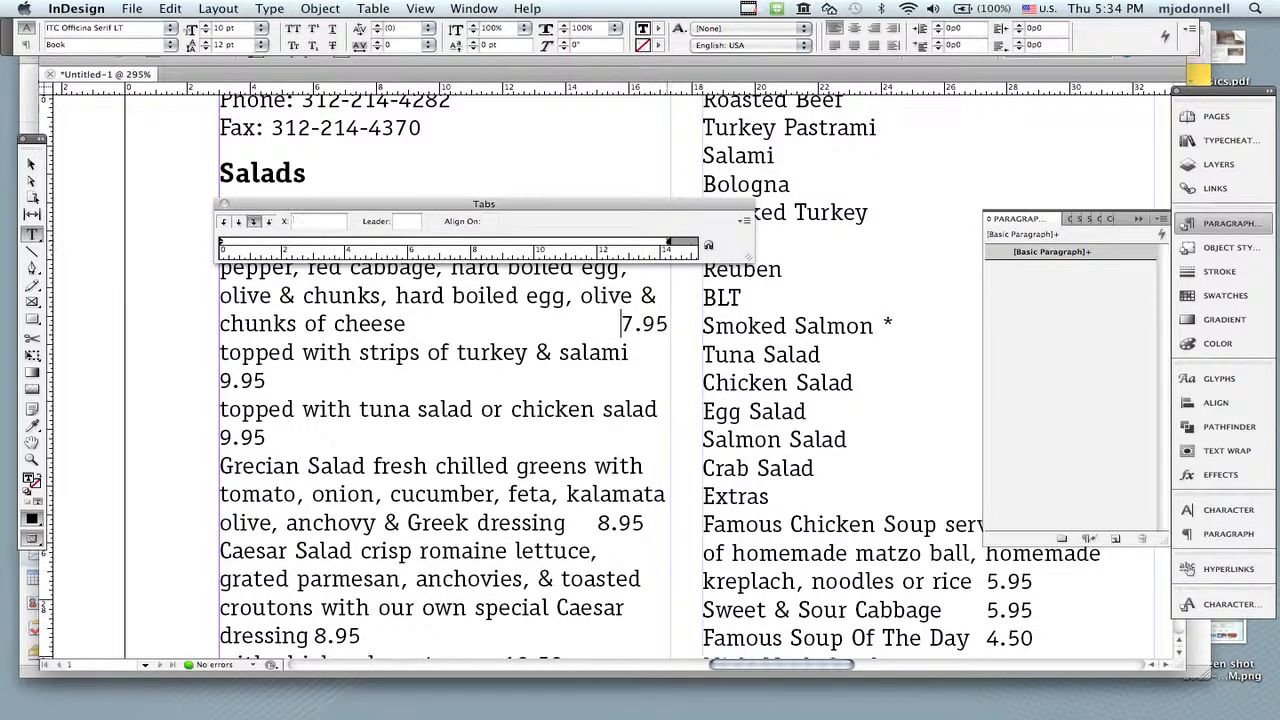
left_click(668, 243)
Step: Give the 14p3 tab stop a period leader, adding spaces after the period to spread the dots
left_click(402, 221)
type(".")
key("Return")
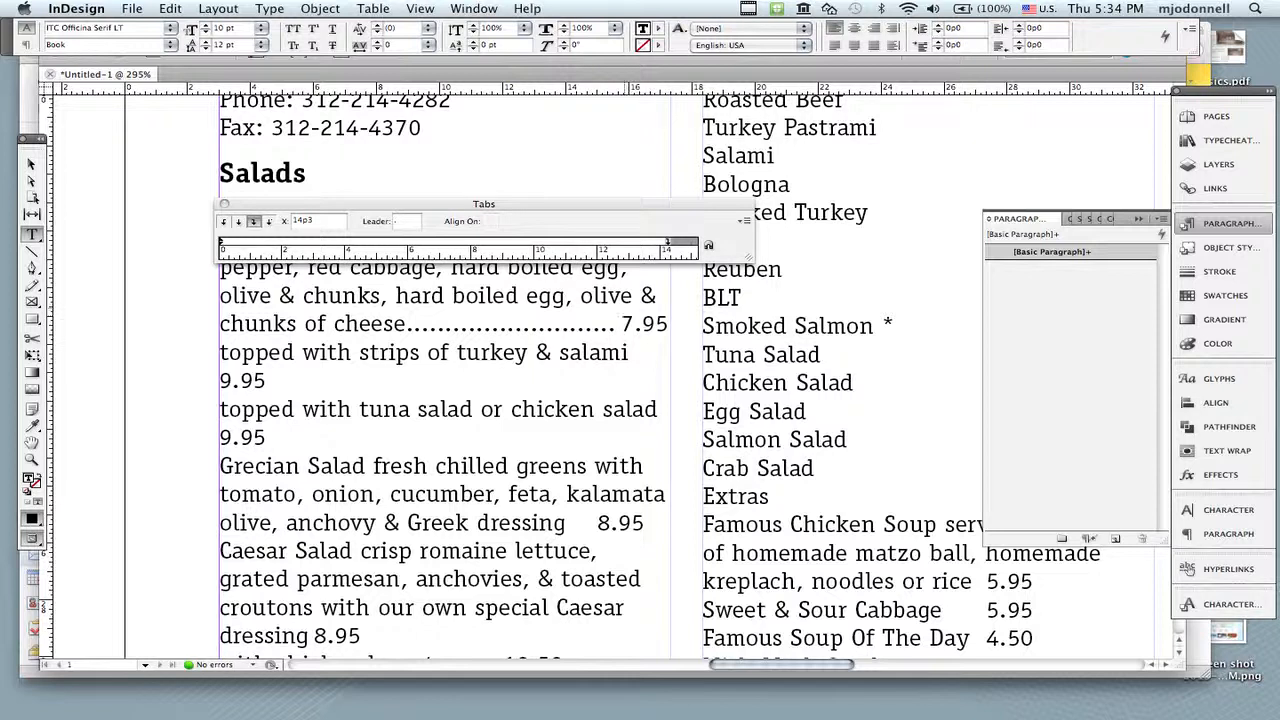
left_click(409, 221)
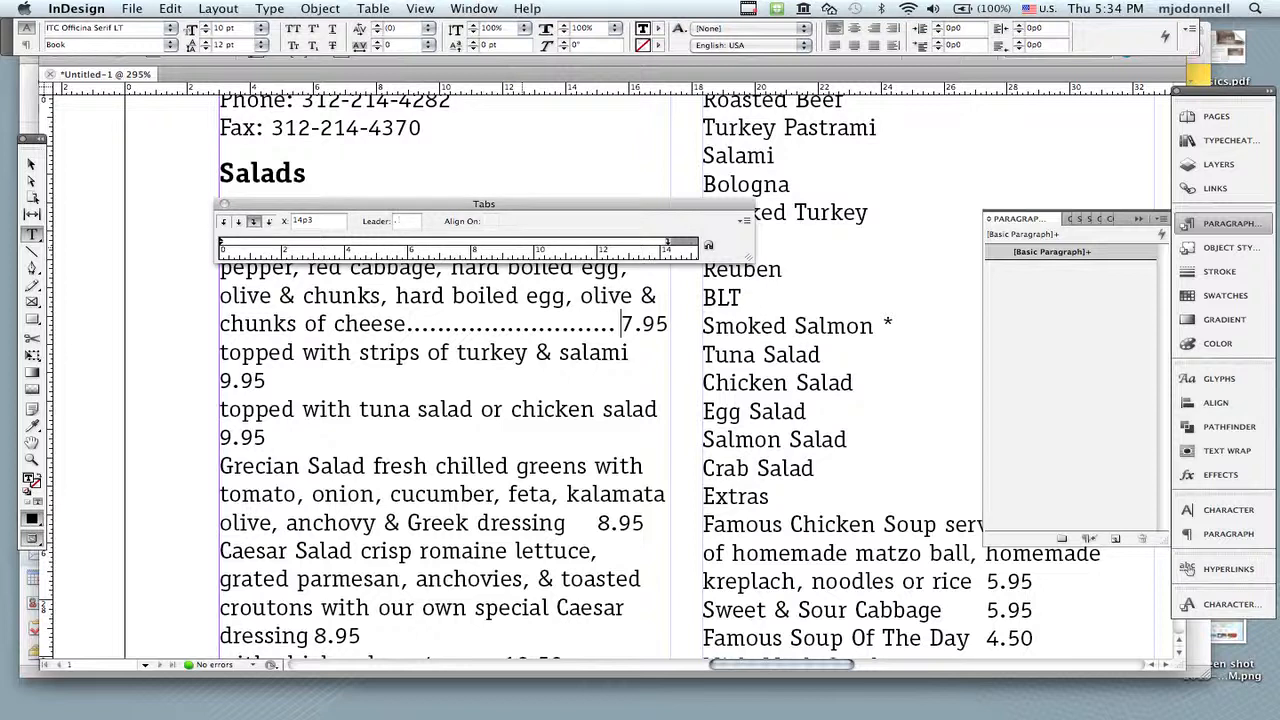
key("Return")
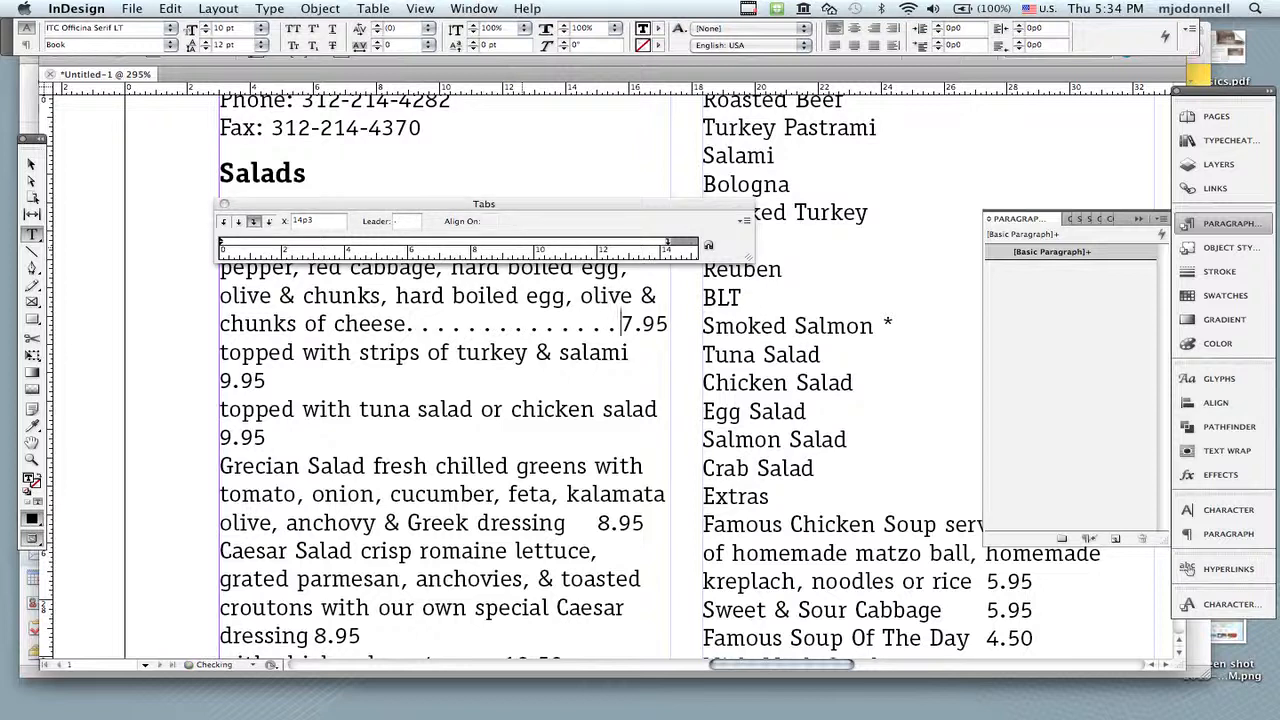
left_click(412, 221)
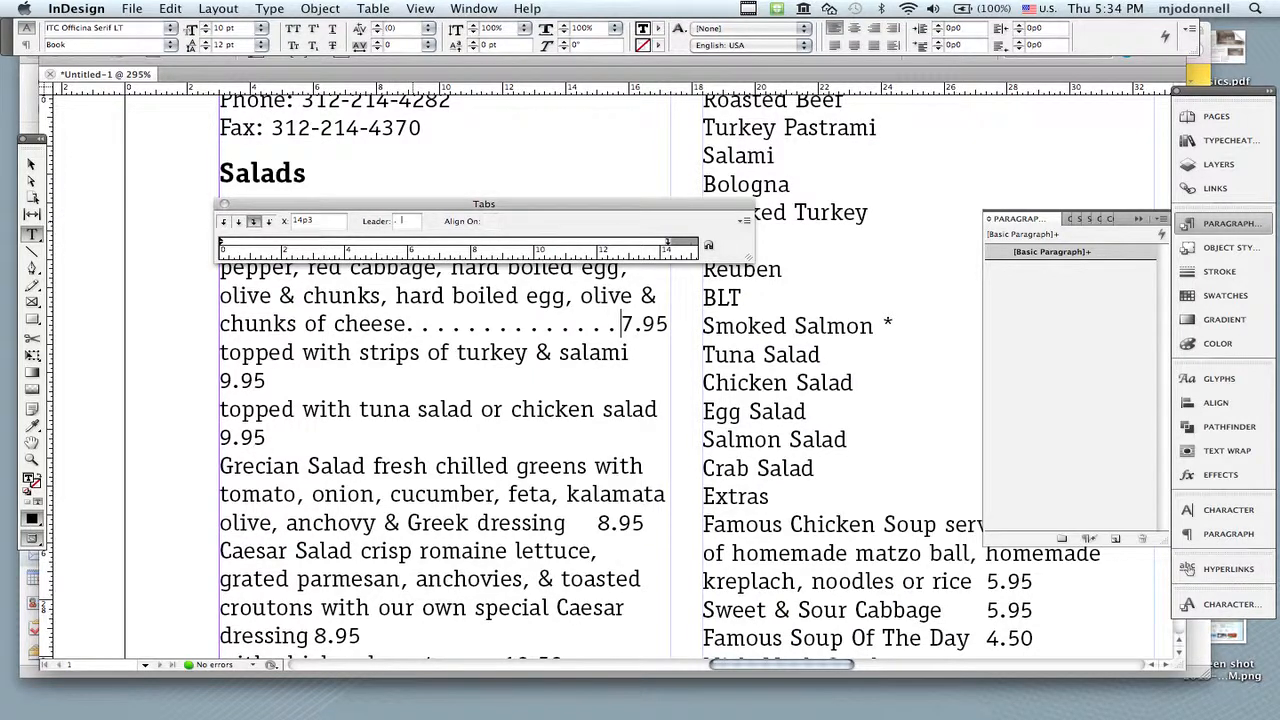
key("Return")
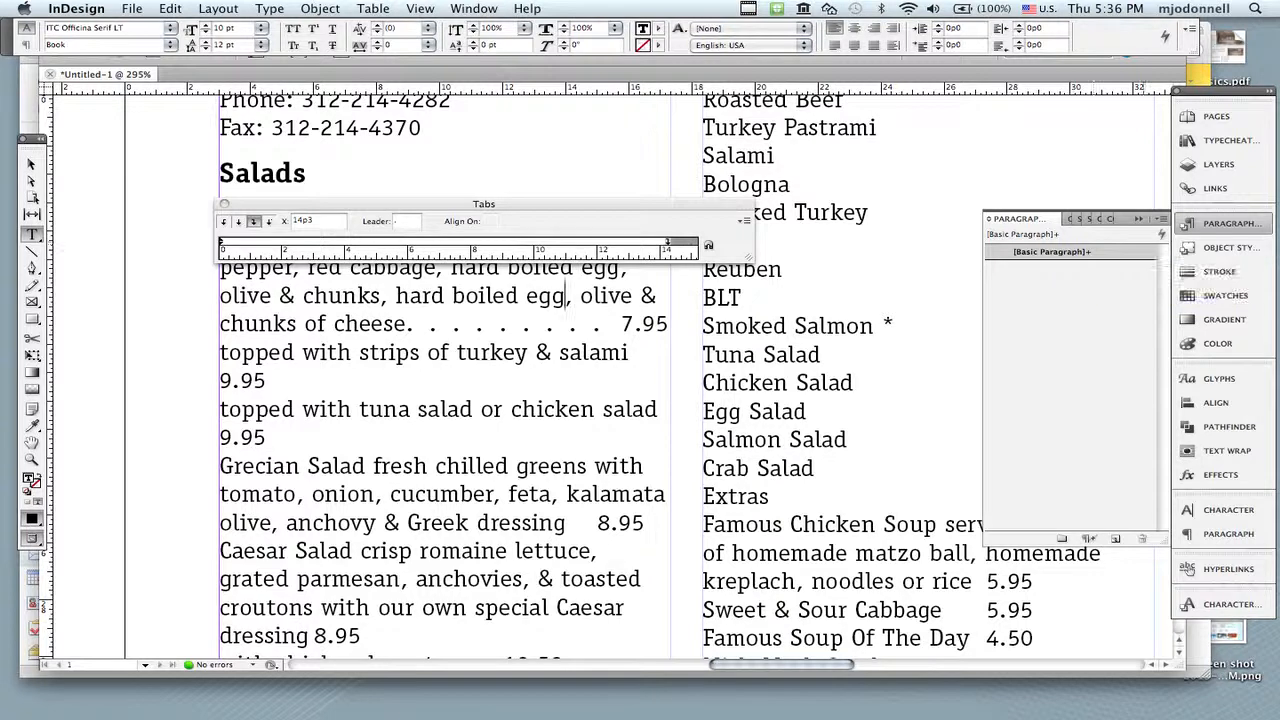
Step: Redefine the Basic Paragraph style from the House Salad paragraph so the dot-leader tab applies throughout the menu
left_click(1162, 218)
left_click(828, 276)
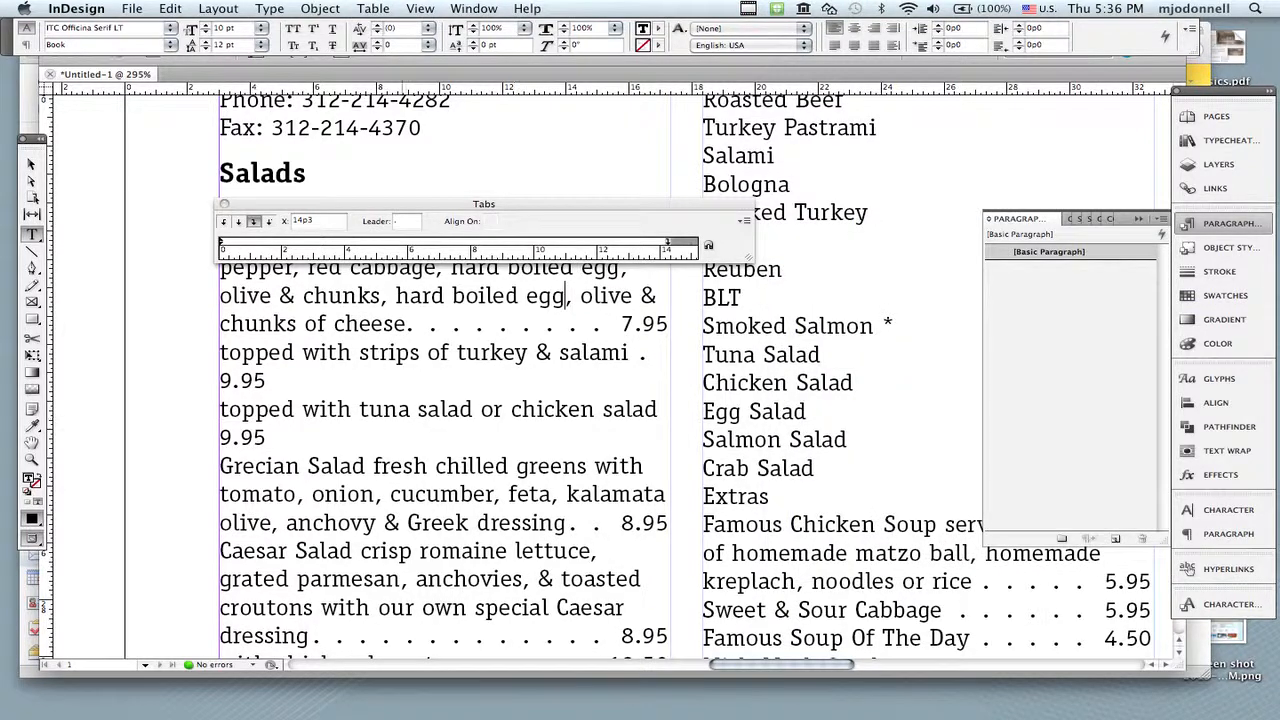
scroll(600, 400, "down", 5)
scroll(600, 400, "up", 3)
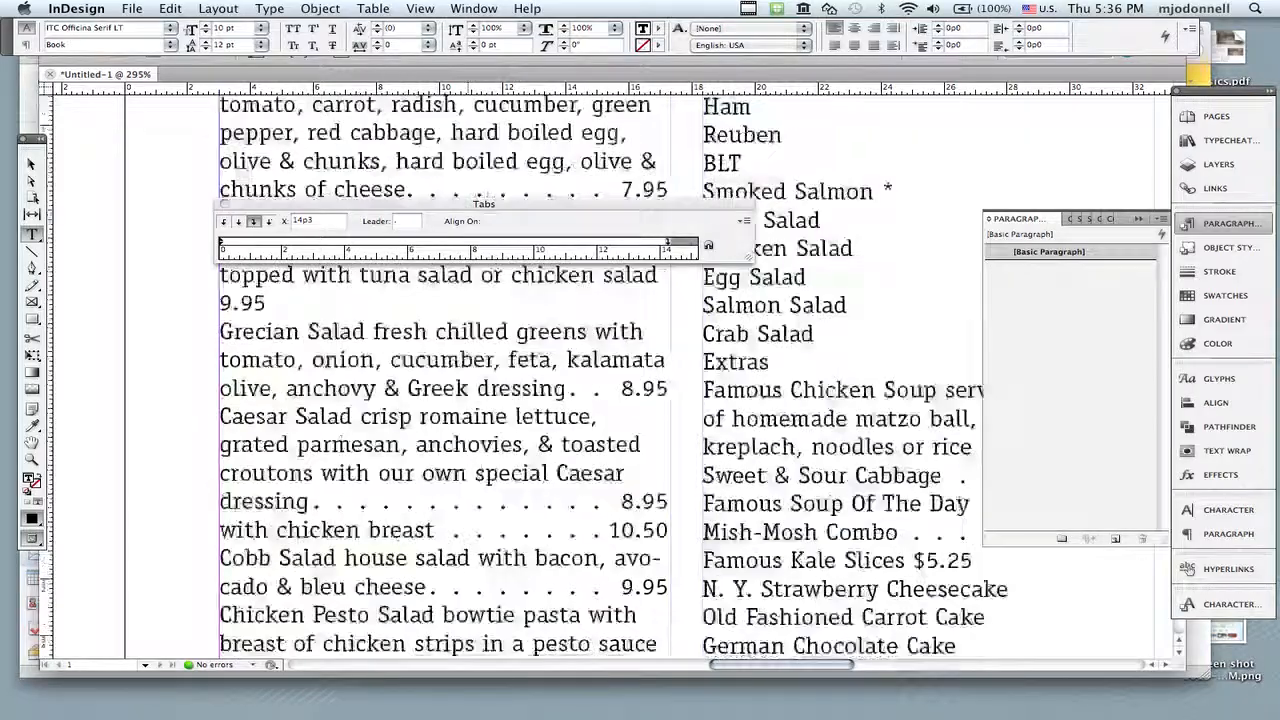
scroll(600, 400, "down", 5)
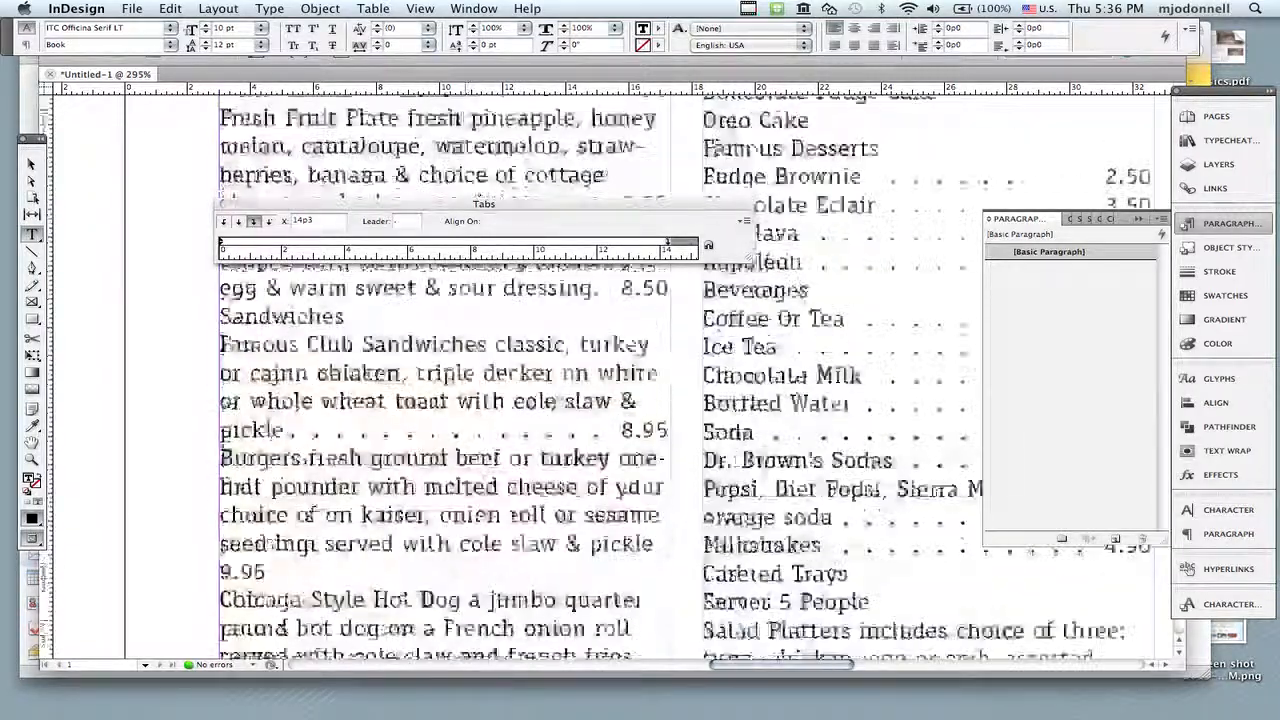
scroll(600, 400, "up", 5)
scroll(600, 400, "down", 3)
scroll(600, 400, "up", 5)
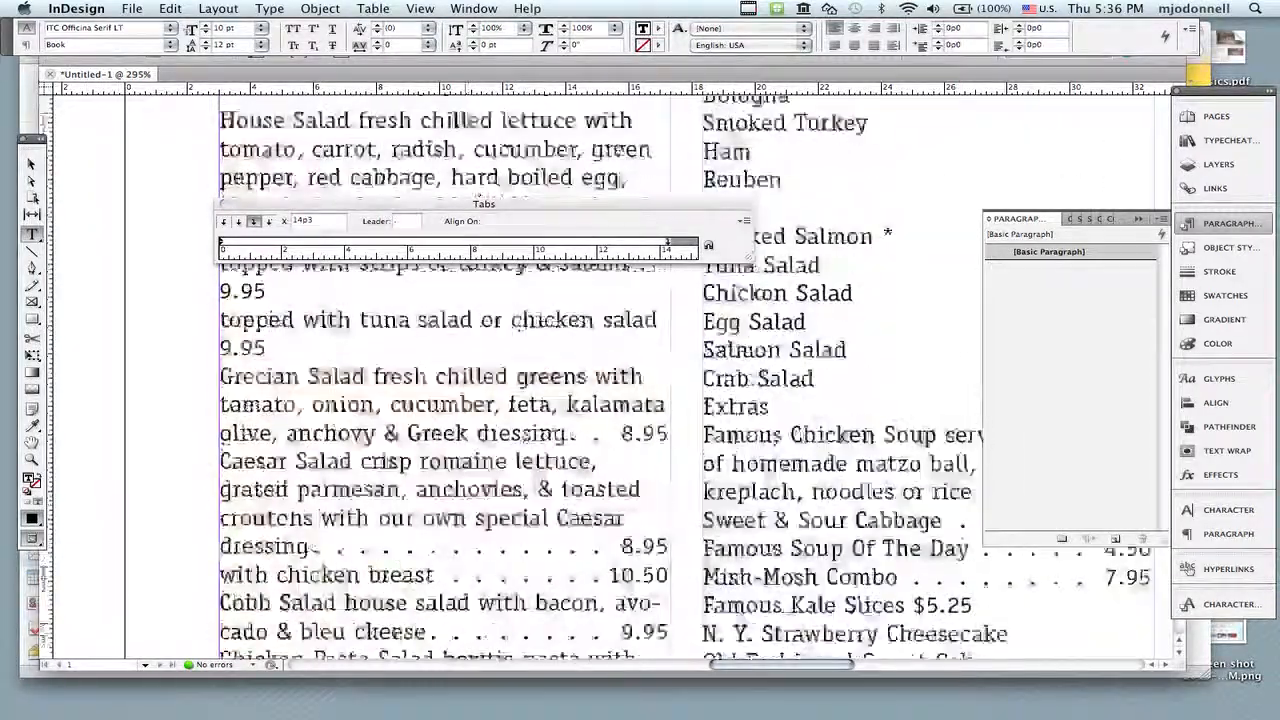
scroll(445, 400, "up", 3)
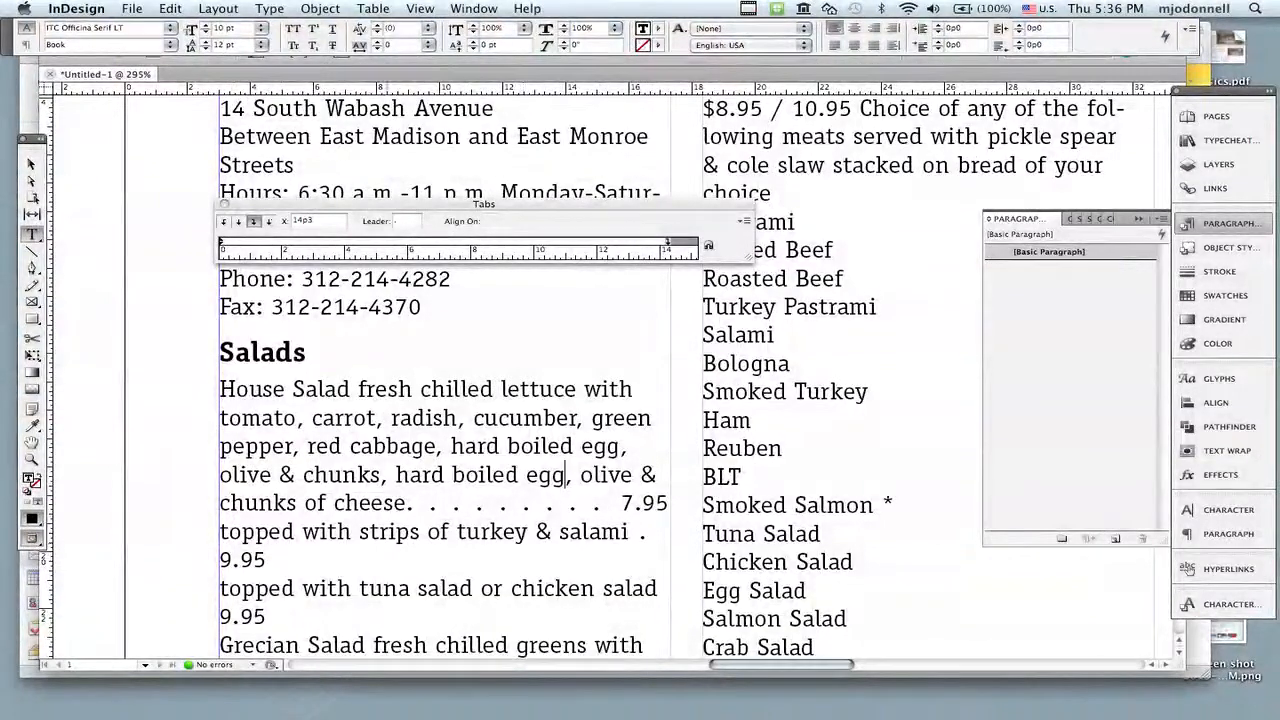
Step: Insert forced line breaks after "turkey & salami" and "chicken salad" so each 9.95 price sits on its own leader line
left_click(628, 532)
key("shift+Return")
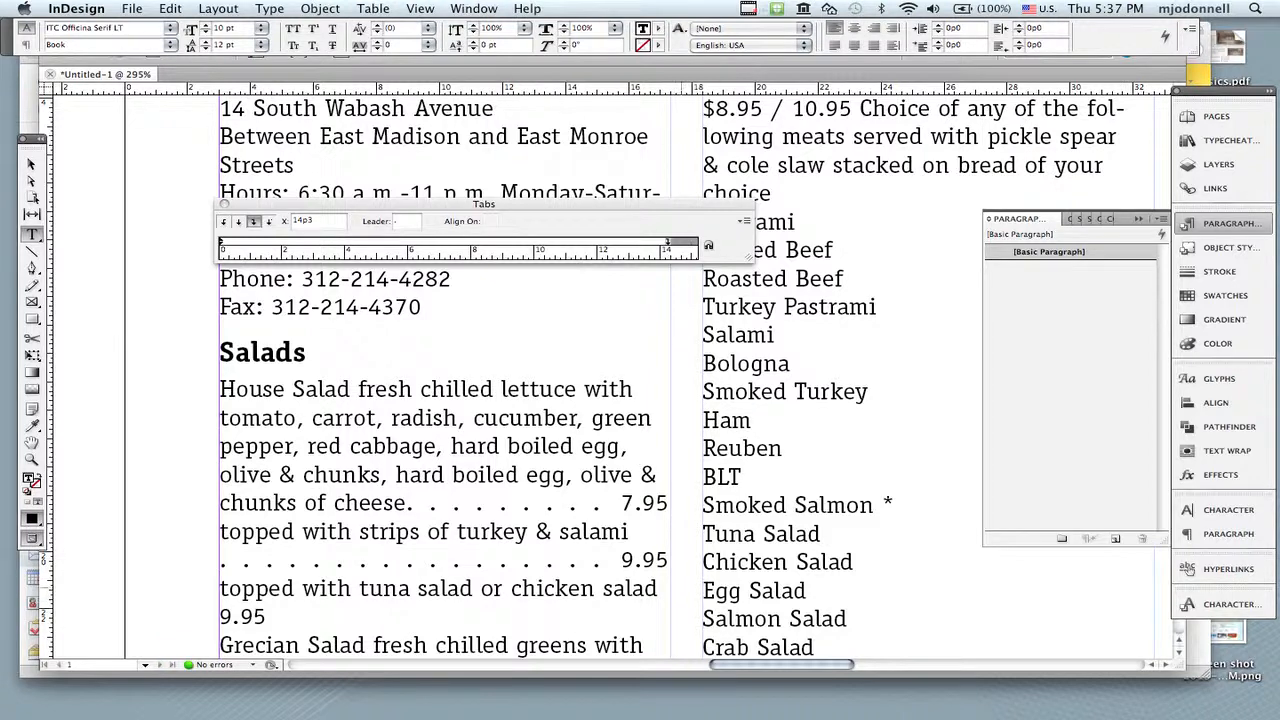
left_click(657, 589)
key("Tab")
Step: Show hidden characters and examine the forced line break after "salami" and the tab character before the chicken salad price
left_click(269, 8)
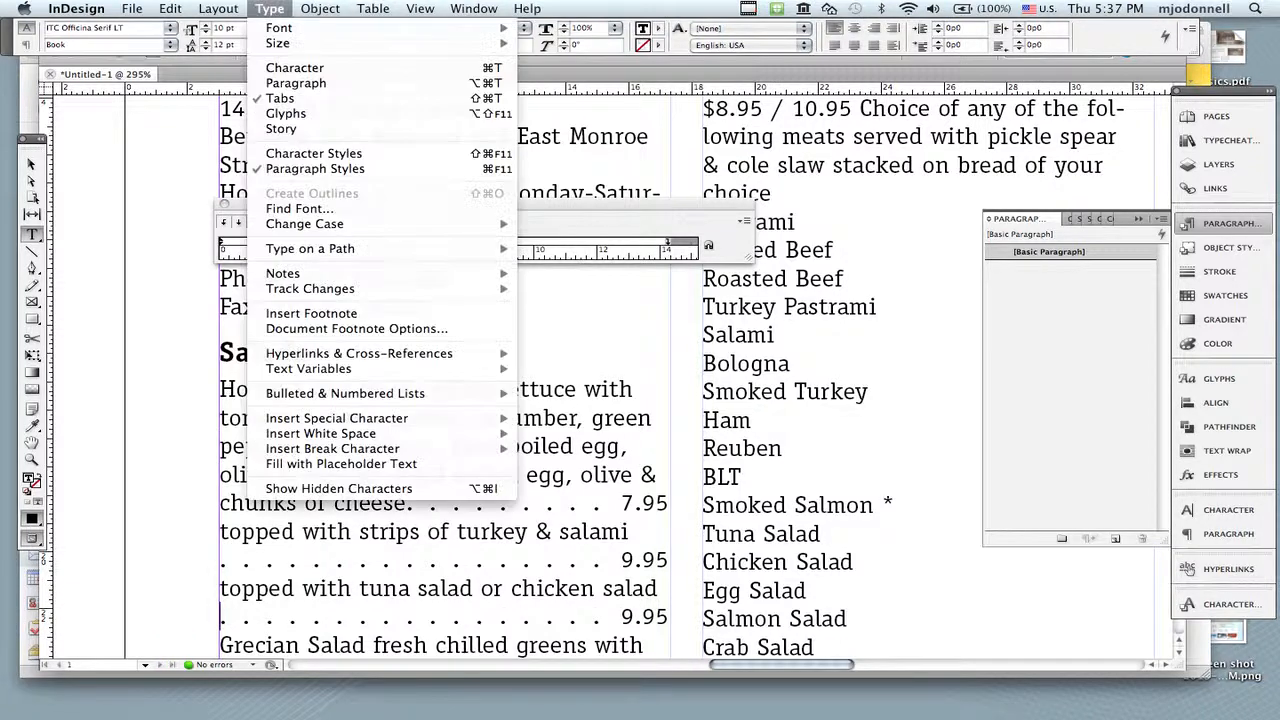
left_click(339, 488)
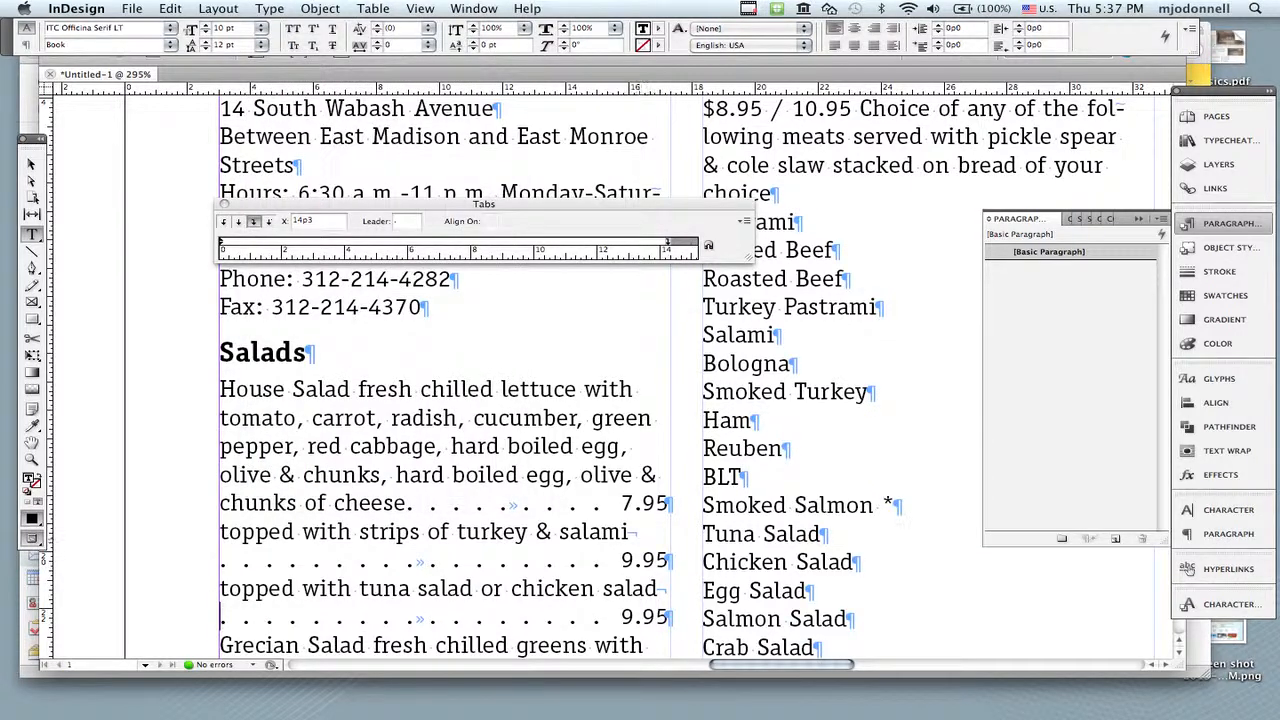
left_click_drag(639, 532, 630, 532)
scroll(600, 380, "down", 5)
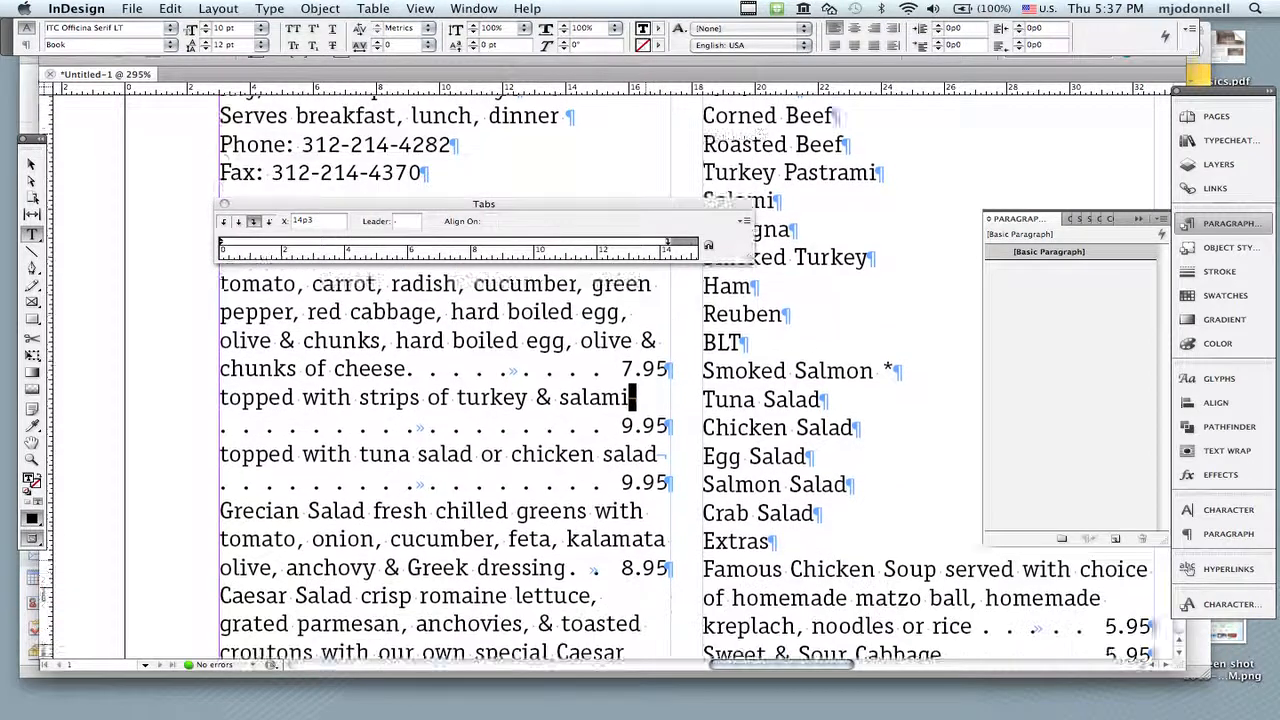
scroll(600, 380, "down", 2)
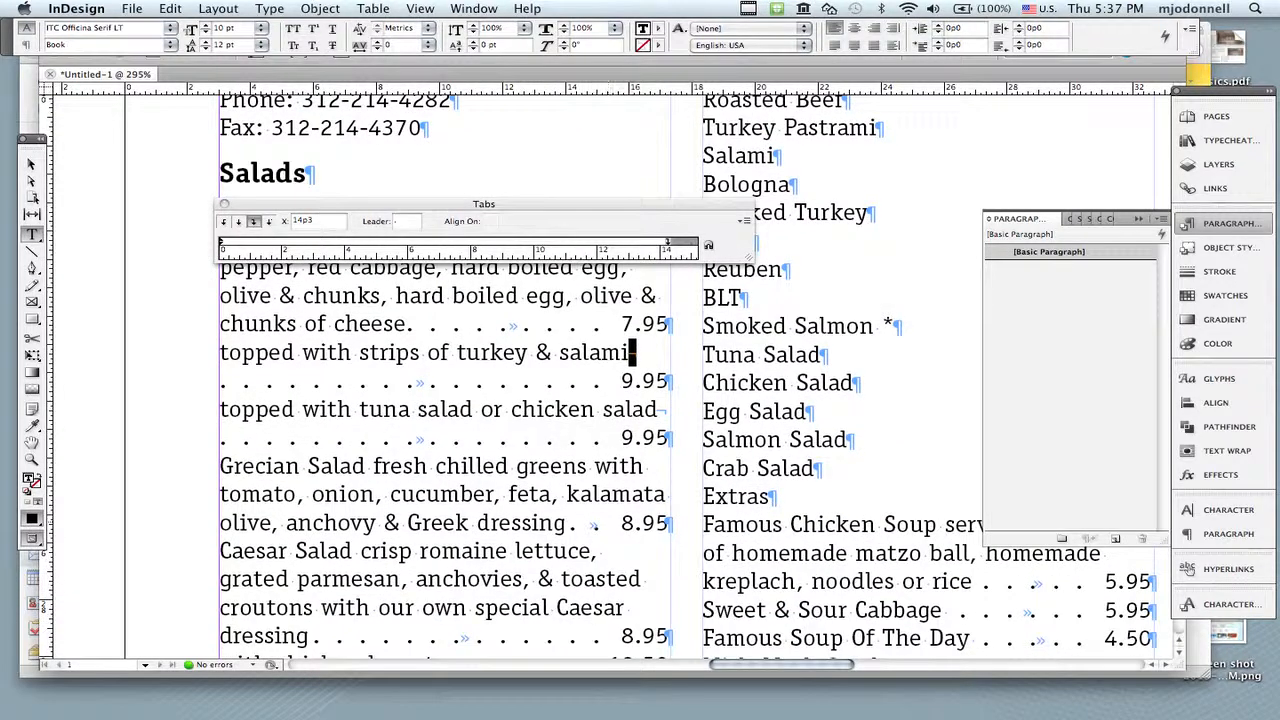
left_click_drag(433, 438, 414, 438)
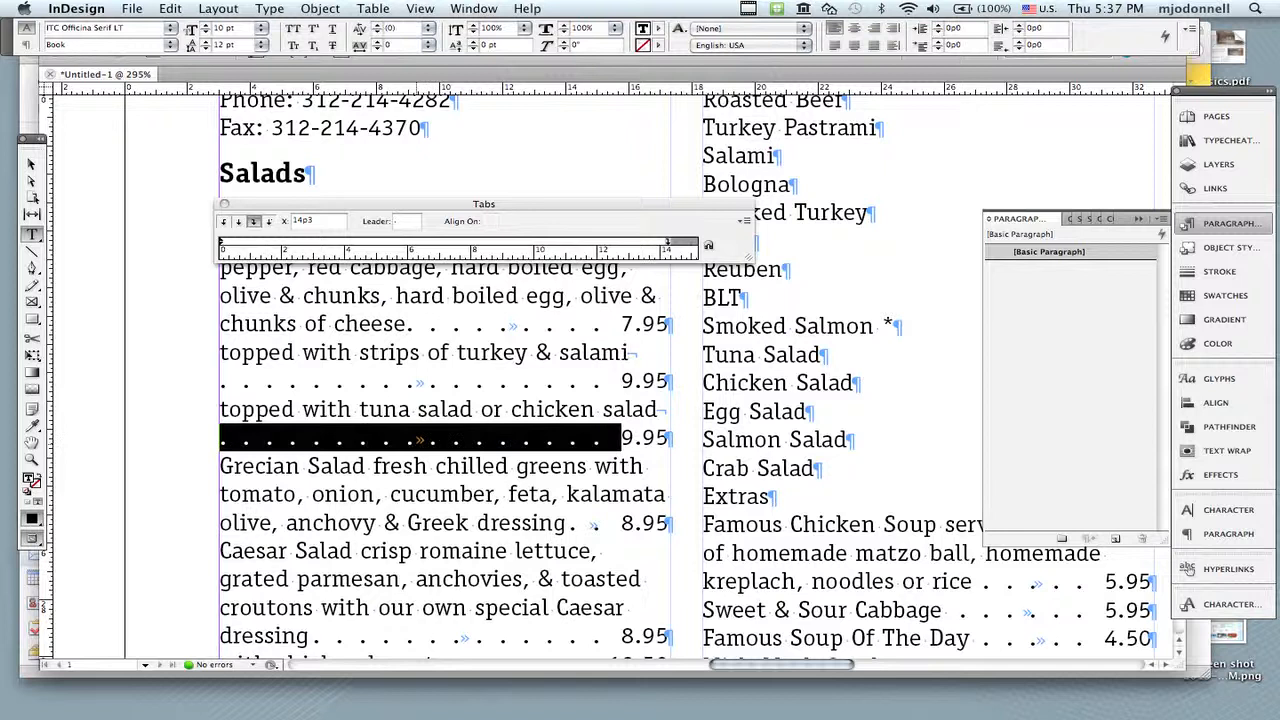
key("Right")
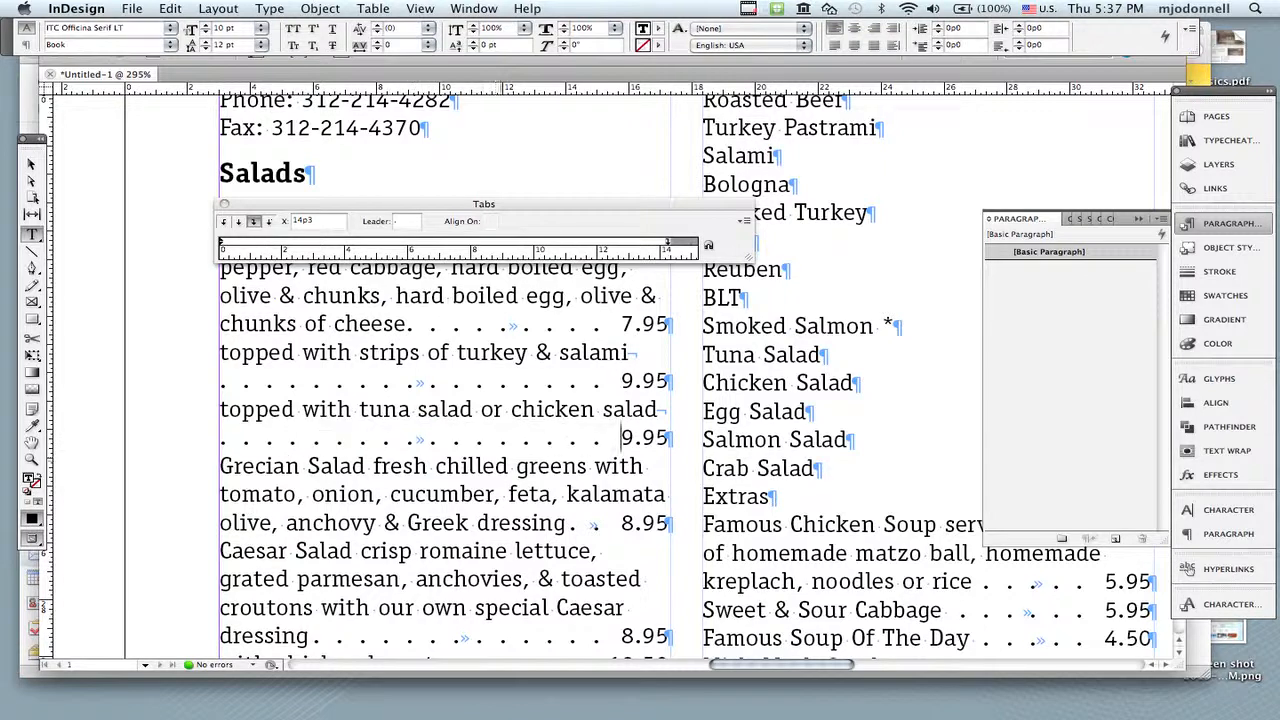
Step: Close the tab ruler and examine the tab and forced line break marks around the chicken salad price up close
left_click_drag(370, 408, 521, 526)
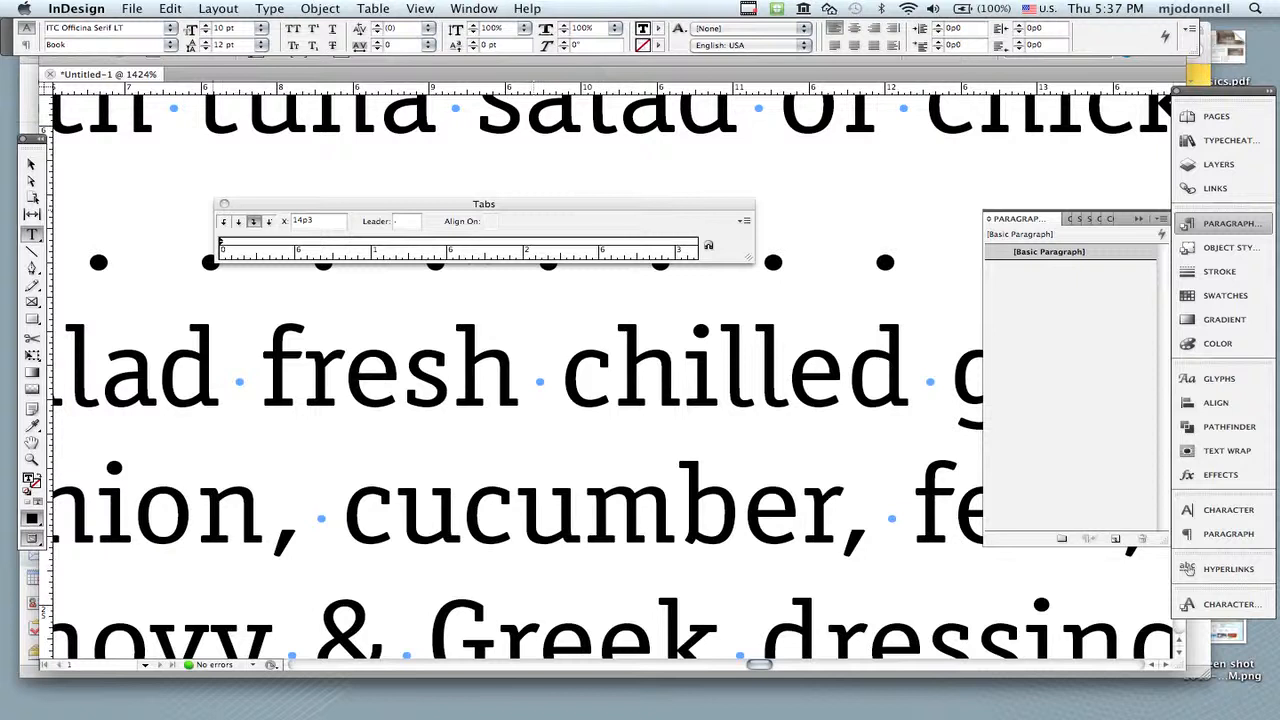
left_click(224, 203)
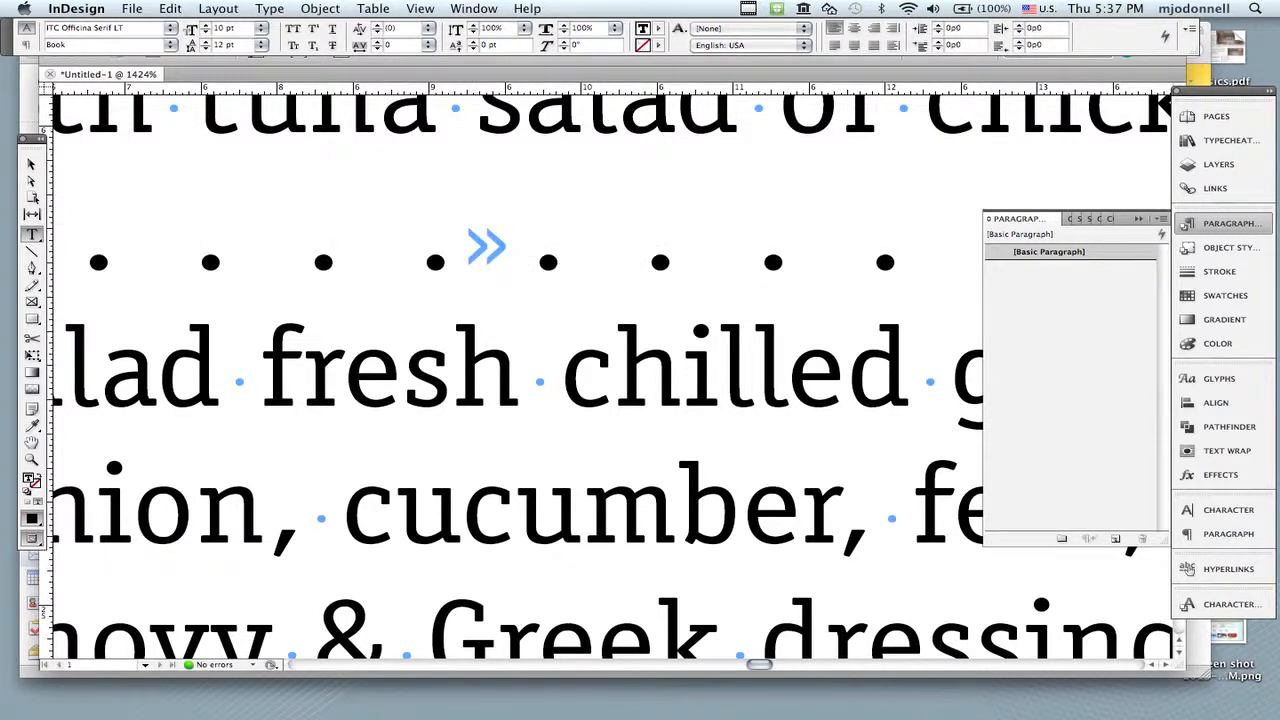
scroll(612, 376, "right", 10)
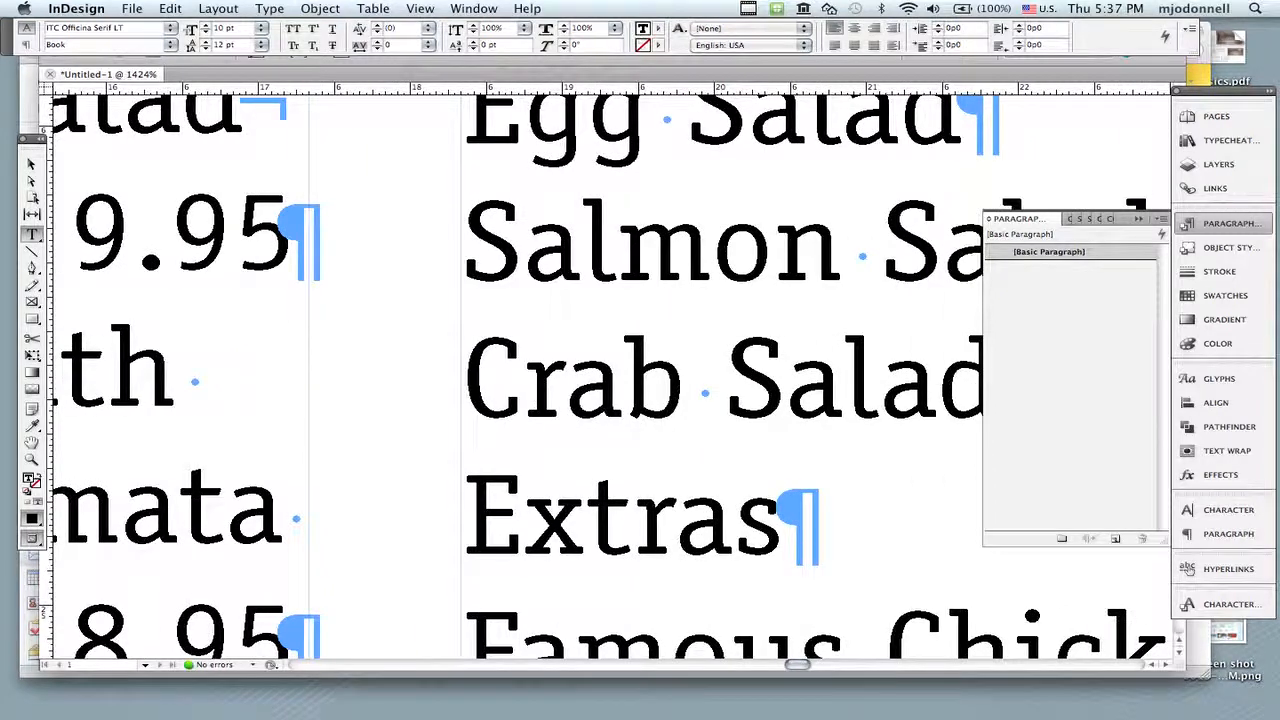
scroll(612, 376, "left", 2)
scroll(438, 200, "up", 2)
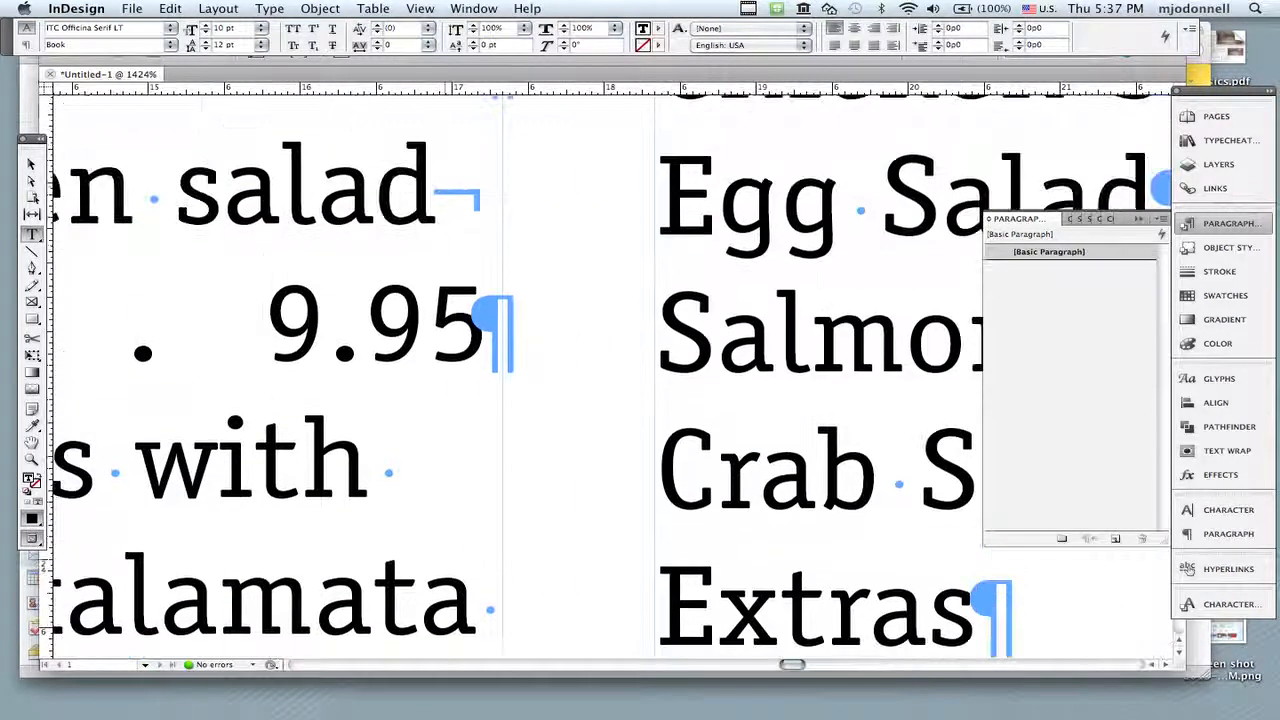
left_click_drag(438, 190, 466, 190)
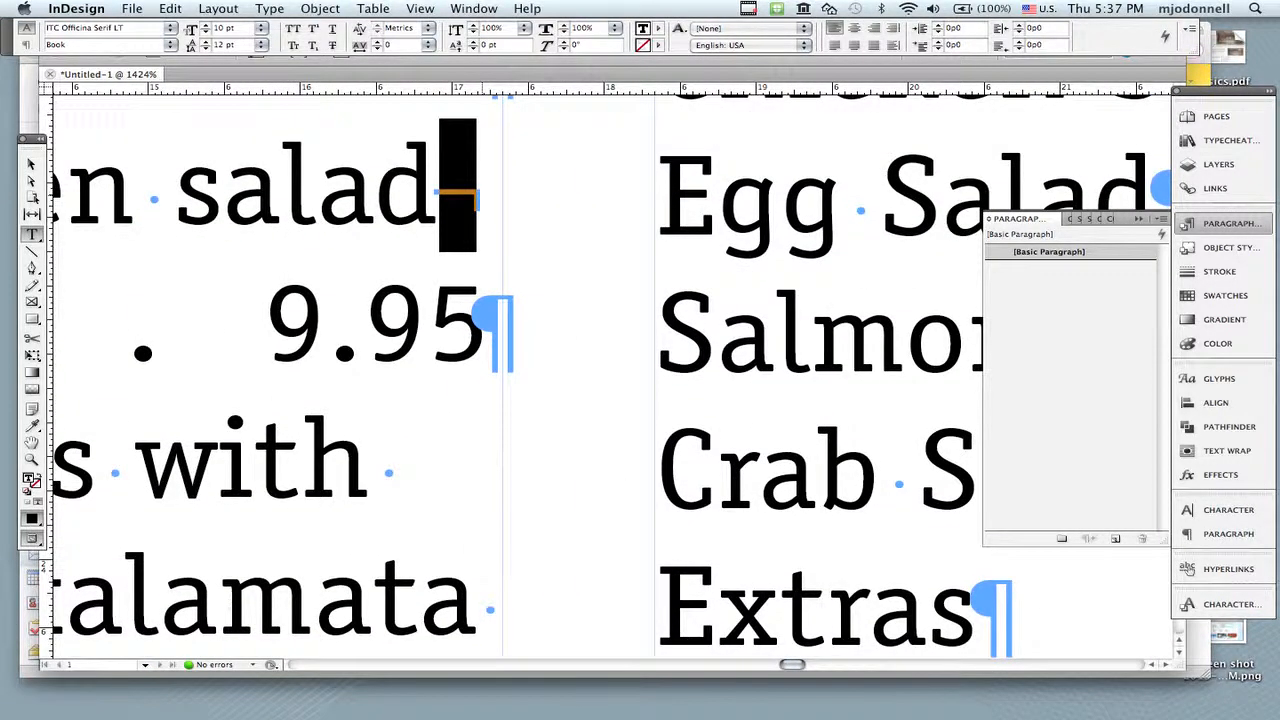
Step: Return to the Salads section and hide the hidden characters
key("super+0")
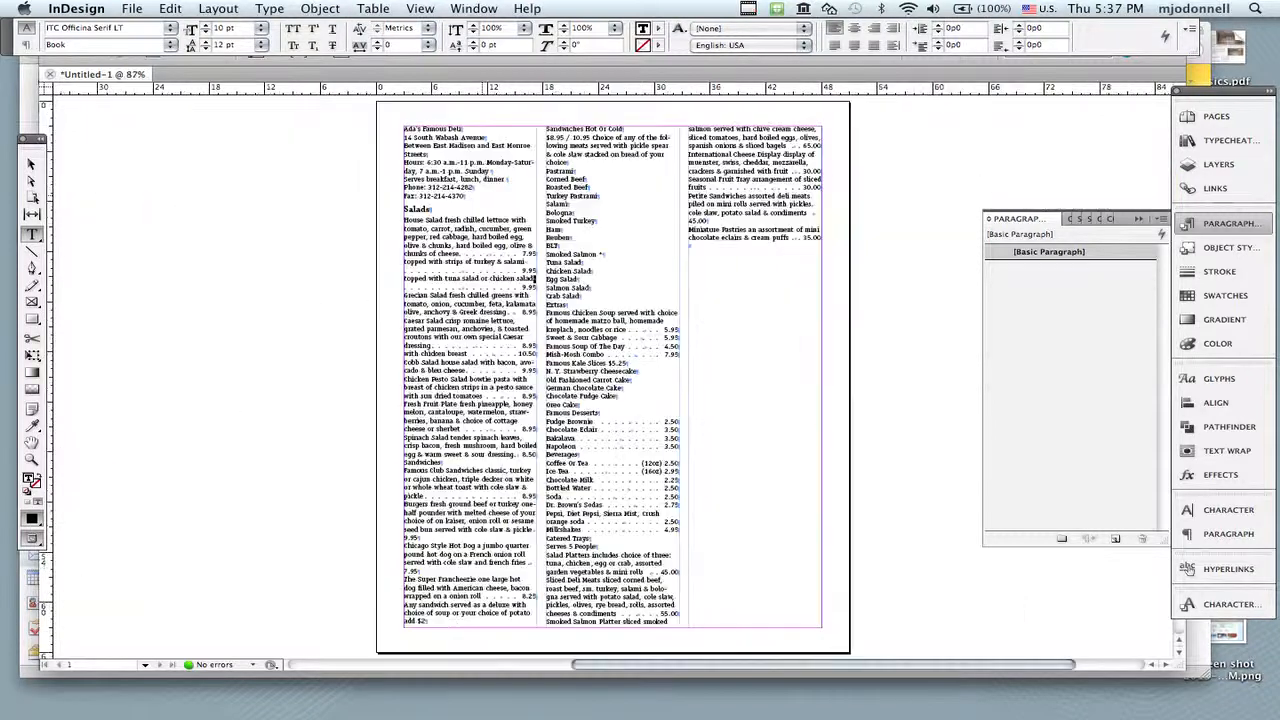
left_click_drag(354, 175, 631, 377)
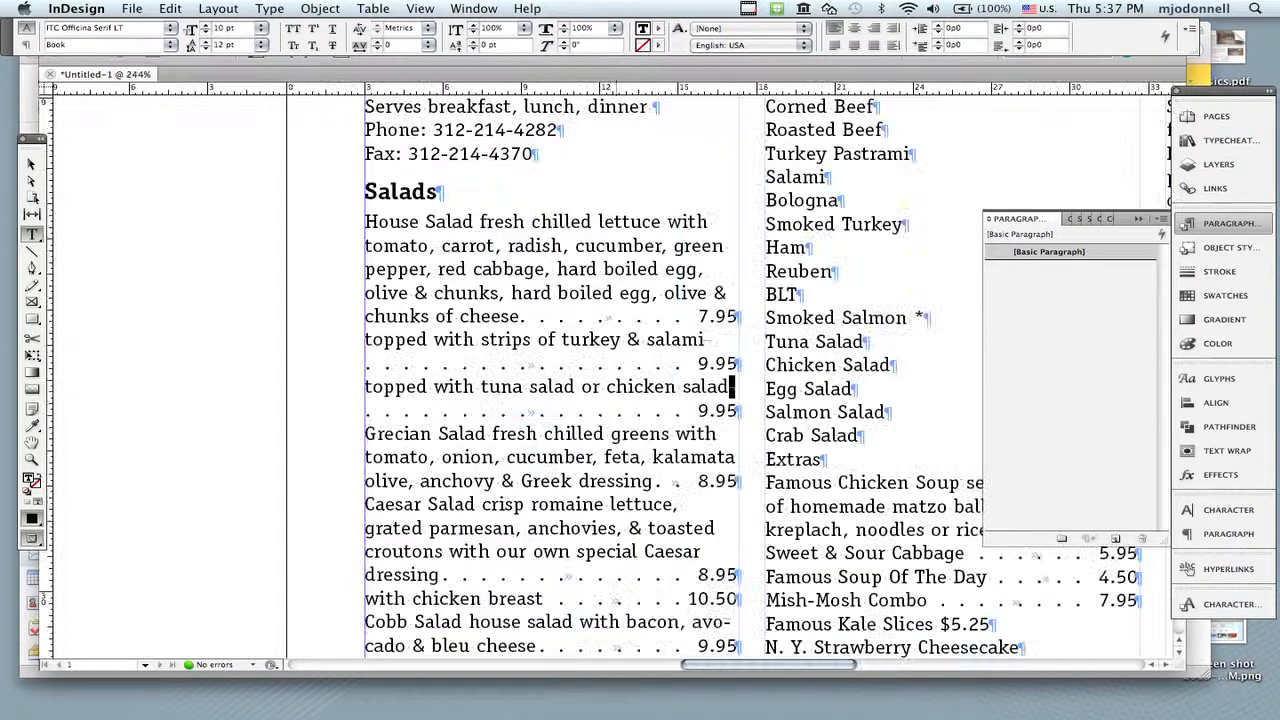
left_click(269, 8)
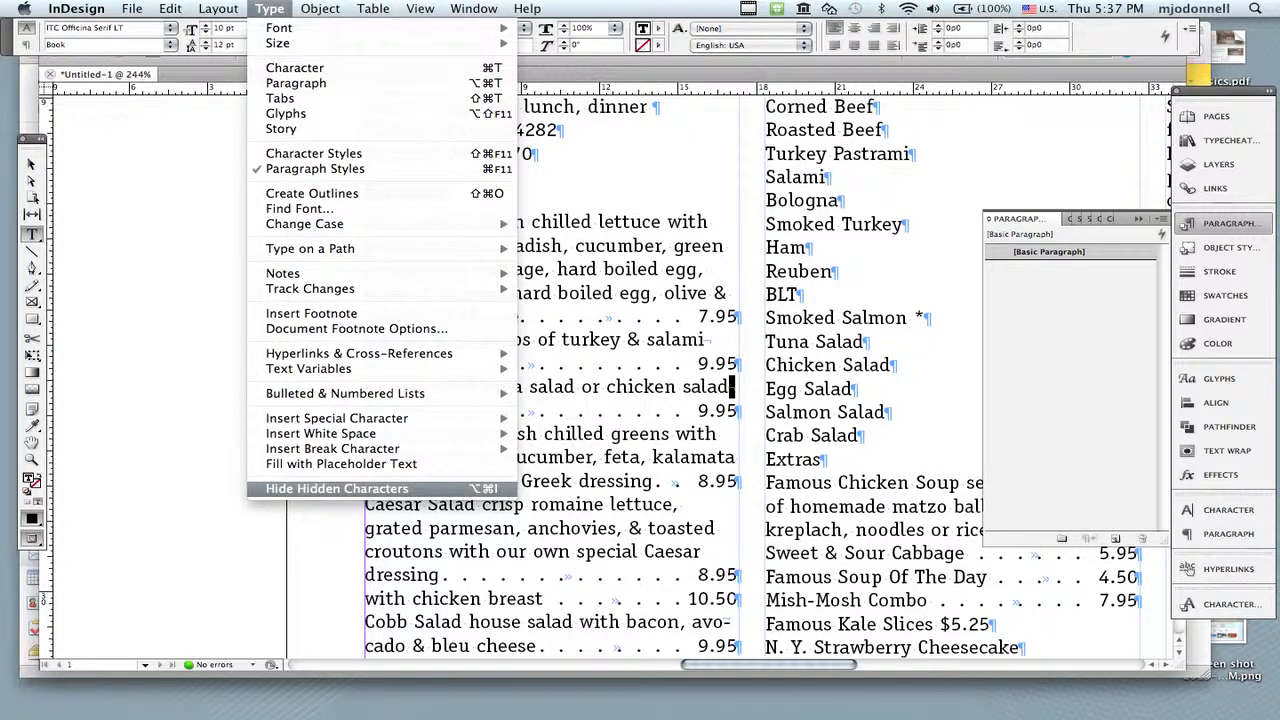
left_click(304, 489)
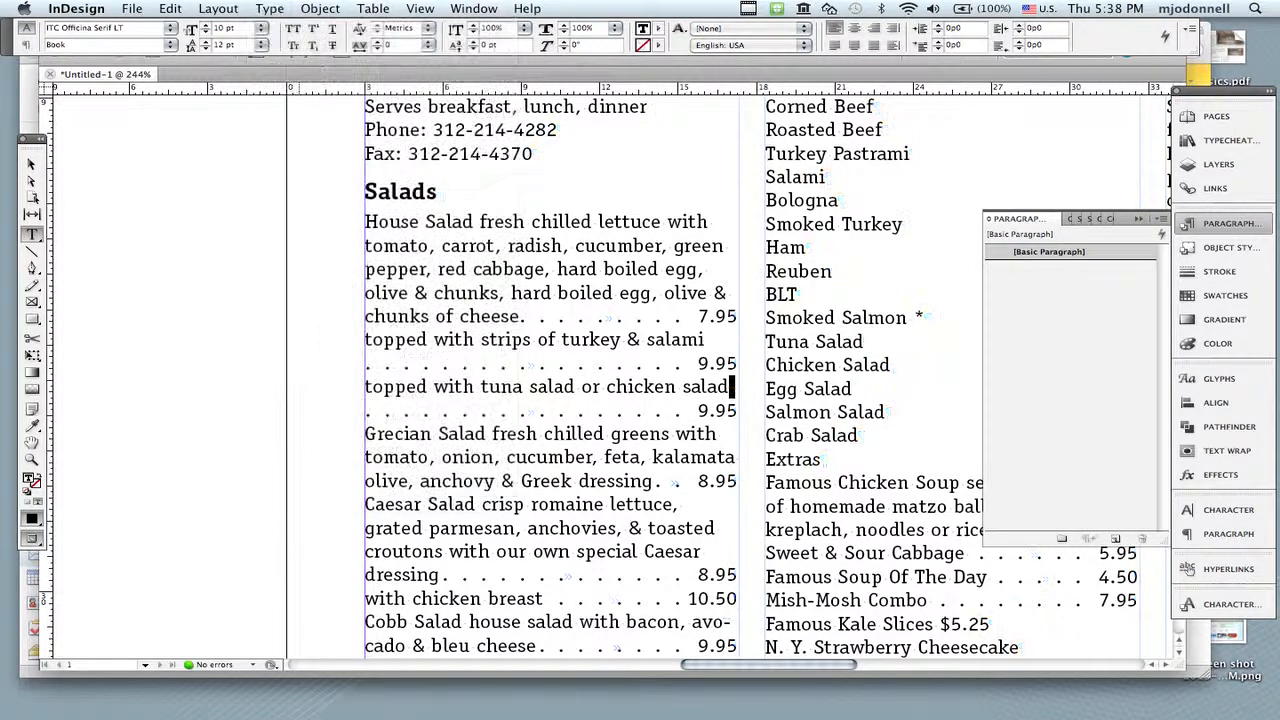